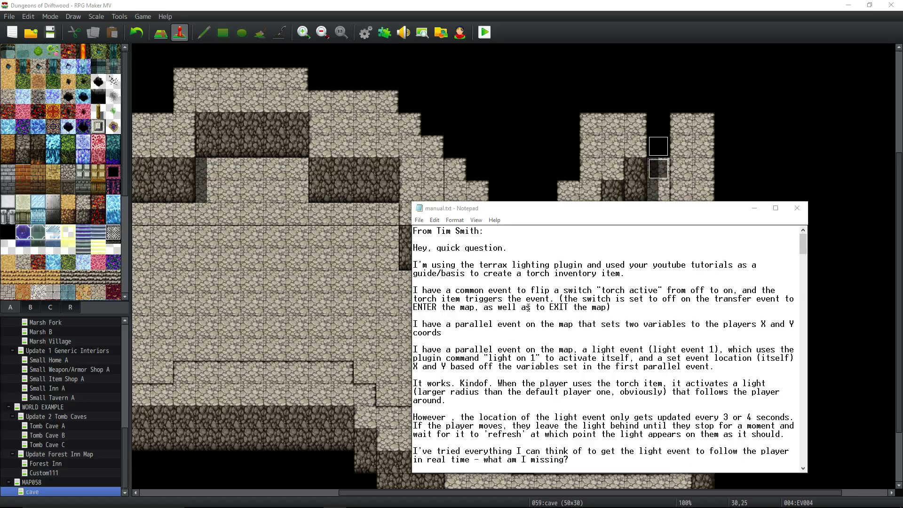
Scroll the Notepad manual down to the Event options light on/off commands, then minimize it
scroll(528, 312, "down", 20)
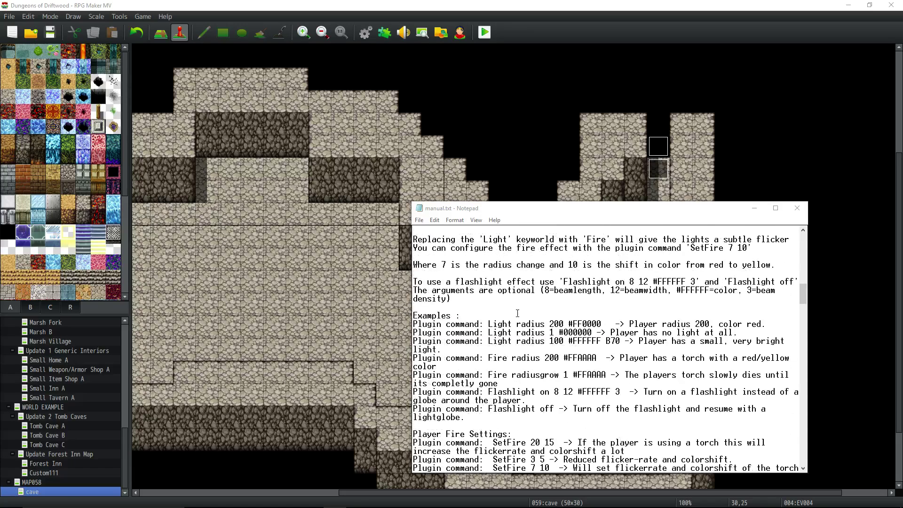
scroll(517, 312, "down", 9)
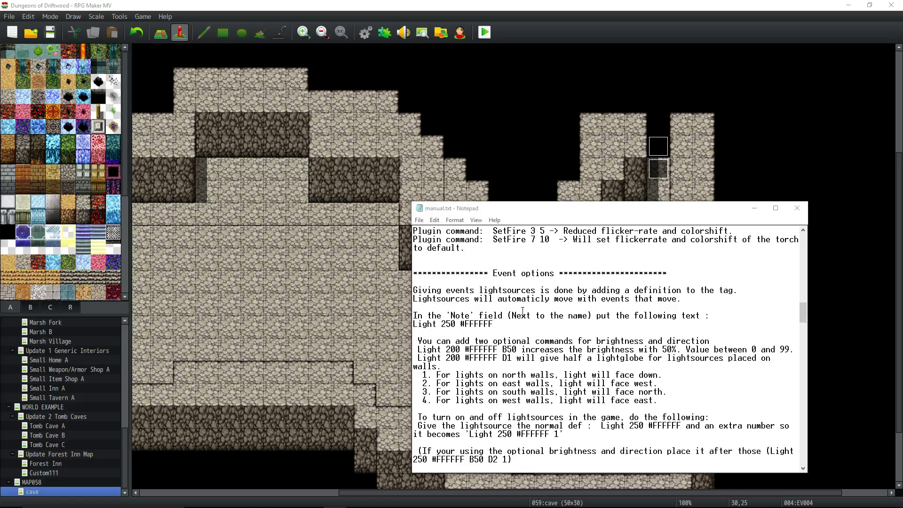
scroll(535, 329, "down", 2)
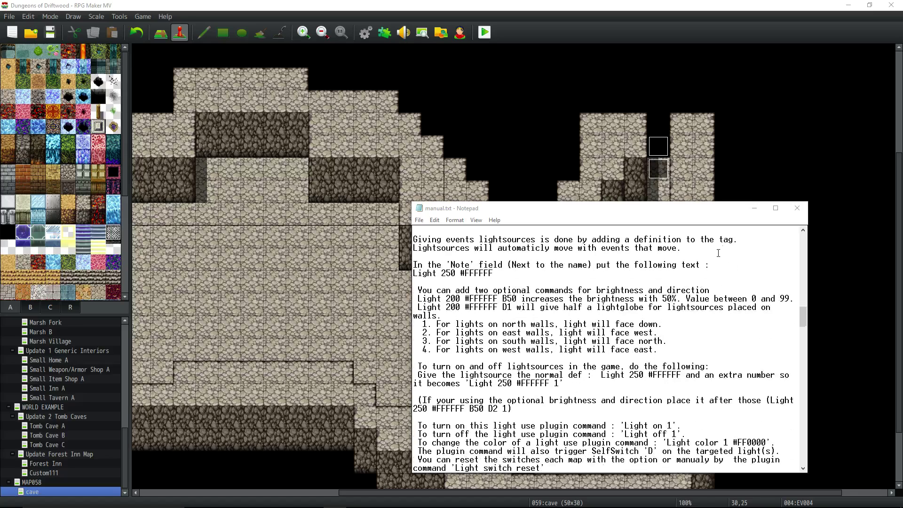
left_click(749, 209)
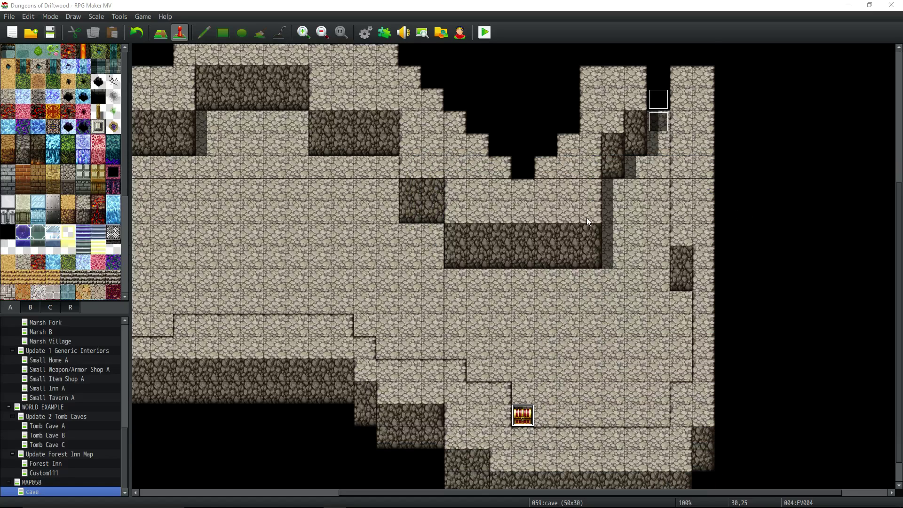
Confirm the Database unchanged and start a playtest, saving the project first
scroll(559, 297, "down", 1)
left_click(365, 32)
left_click(618, 416)
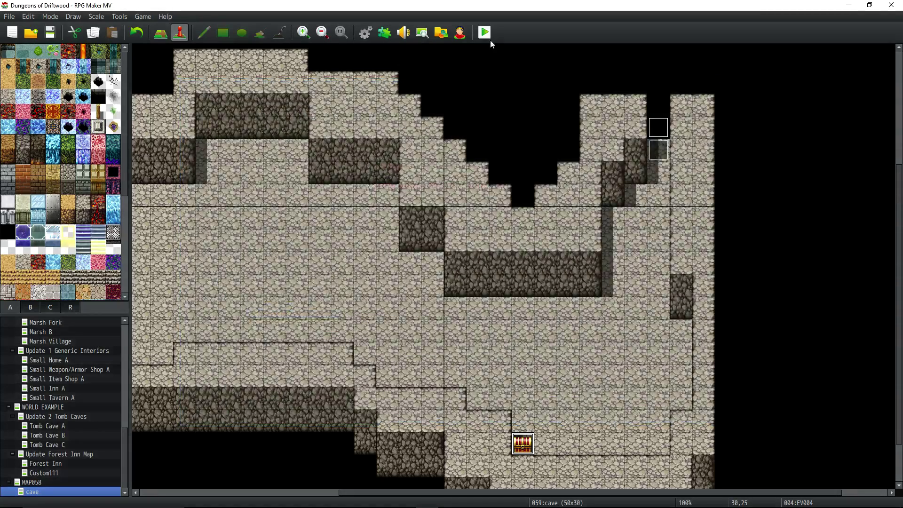
left_click(485, 33)
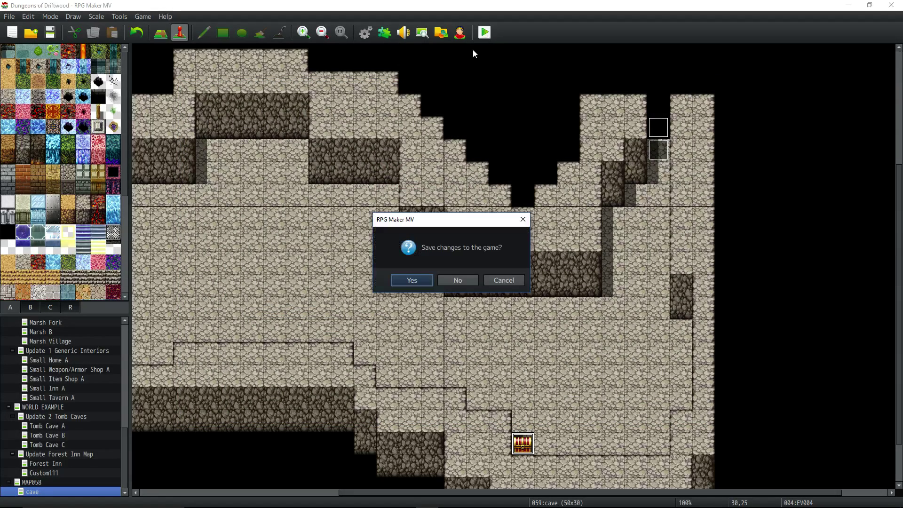
left_click(413, 280)
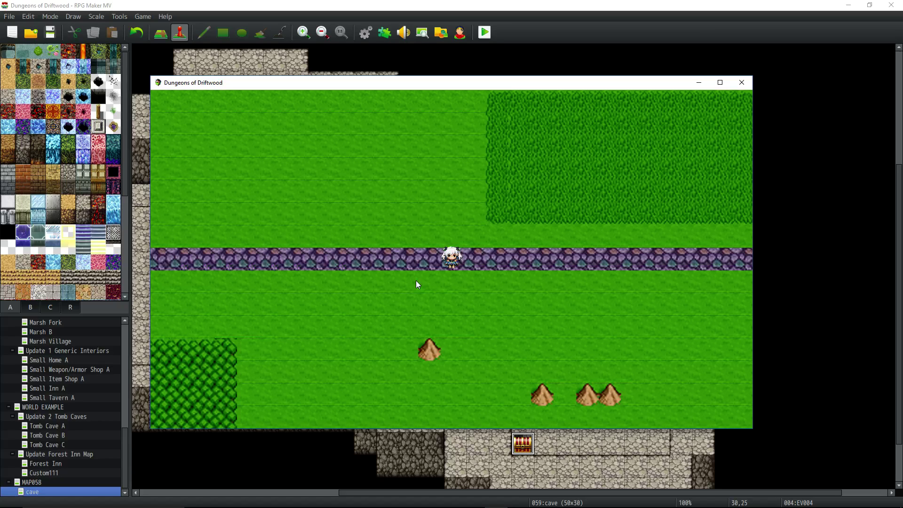
Walk the player south to the cave chest and collect the torches
key("Down")
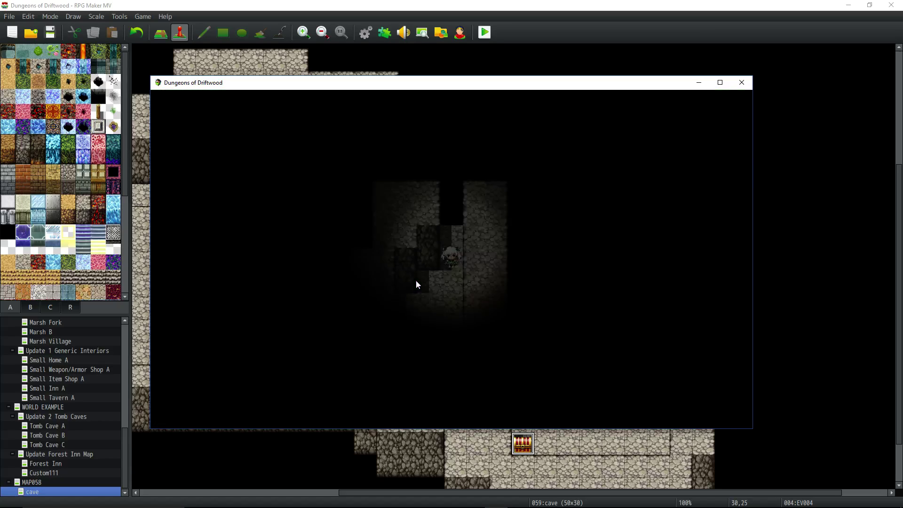
key("Down")
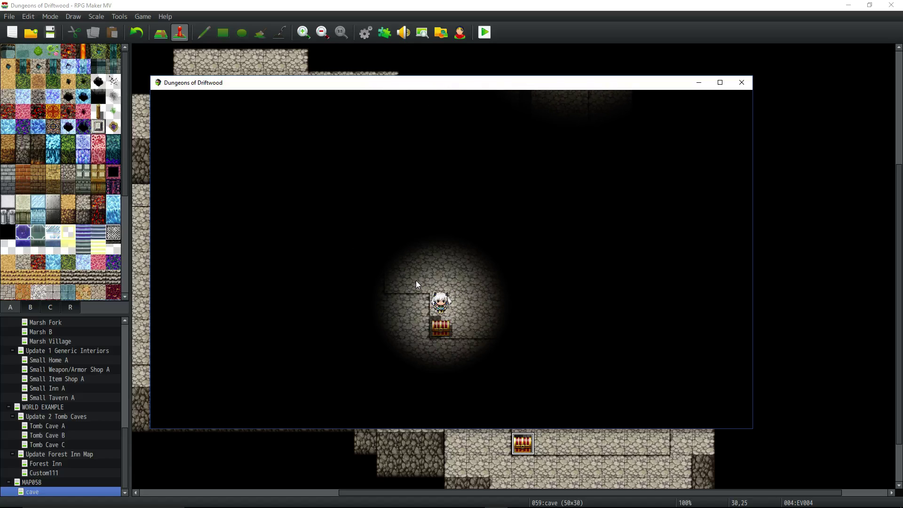
key("Return")
key("Return")
key("Escape")
key("Return")
key("Return")
key("Return")
key("Return")
Walk around the cave while the wide yellow glow lasts and then returns to normal light
key("Up")
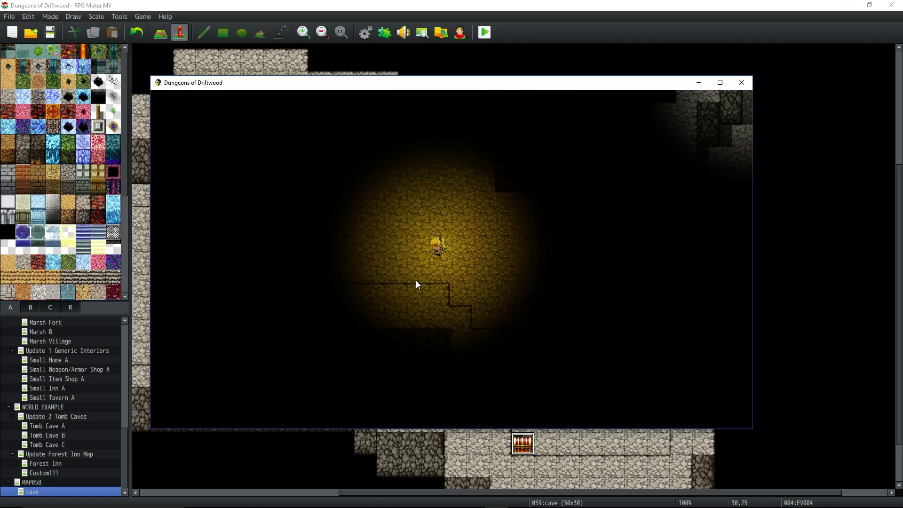
key("Left")
key("Up")
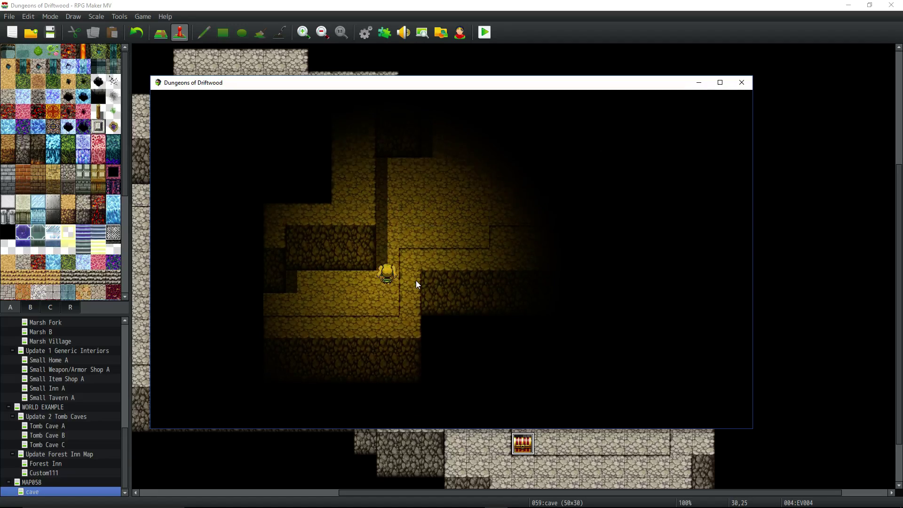
key("Down")
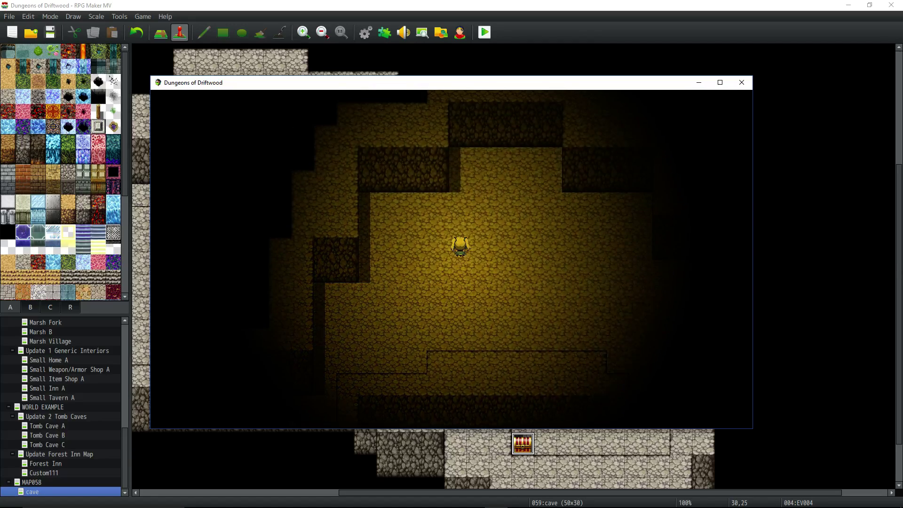
key("Down")
key("Right")
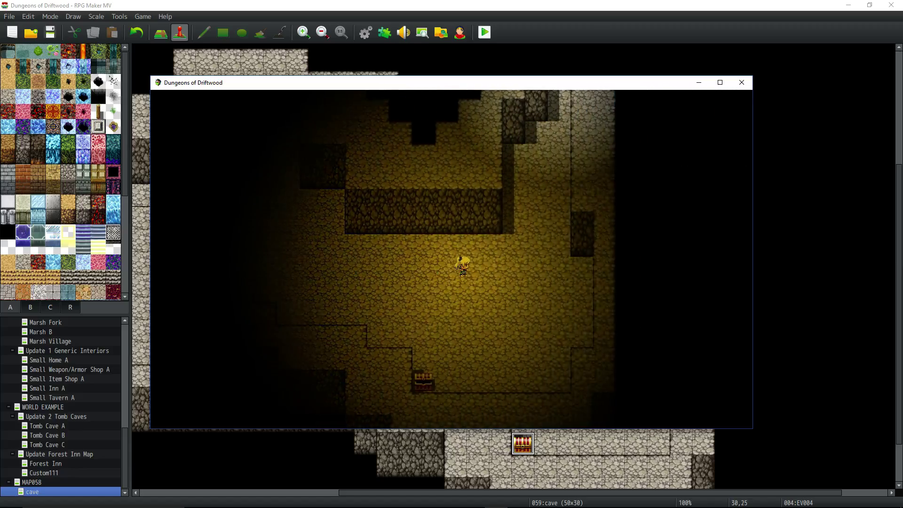
key("Right")
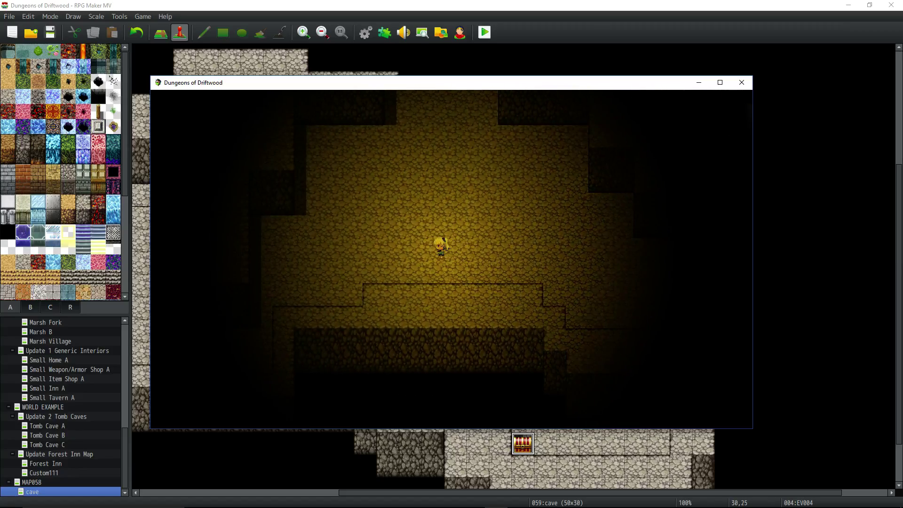
key("Down")
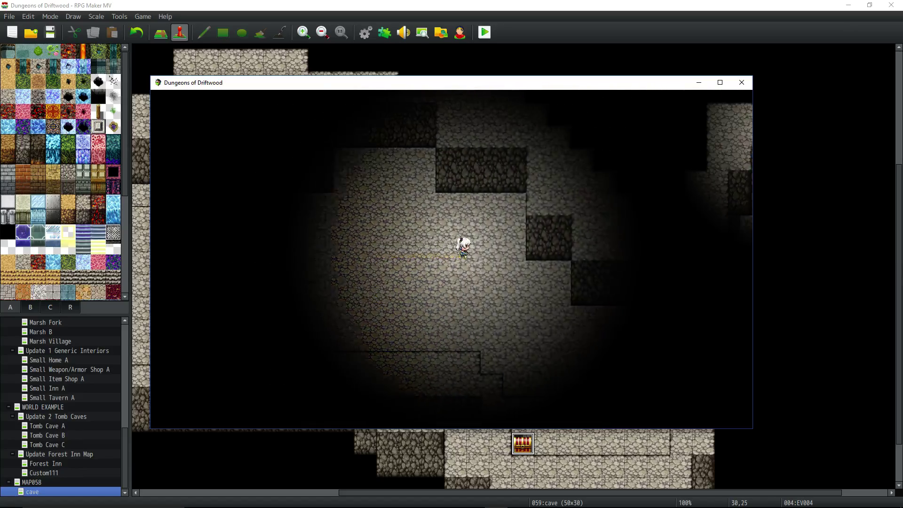
key("Left")
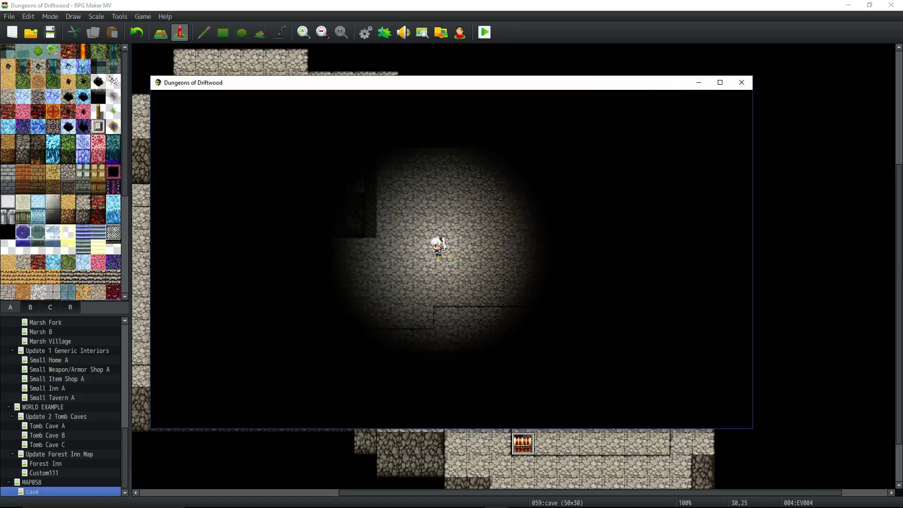
key("Up")
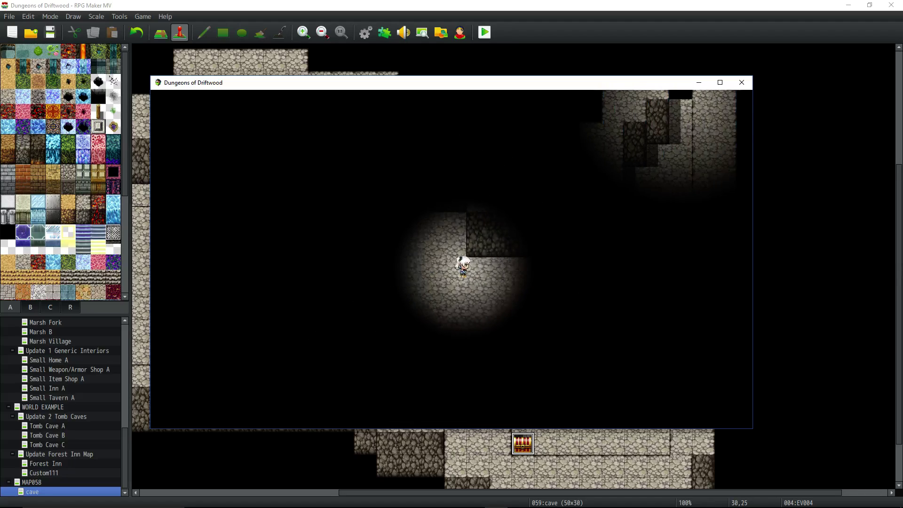
key("Left")
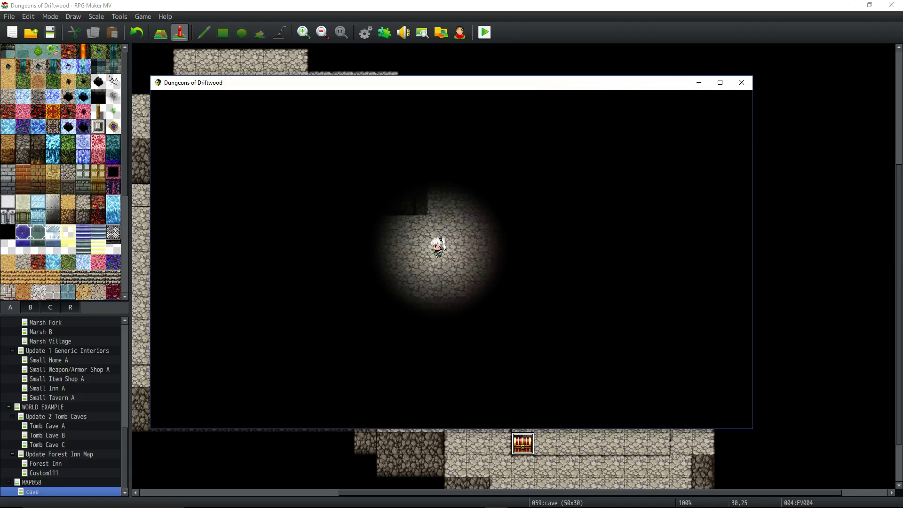
Use another Torch from the item menu and walk as the glow follows the player
key("Right")
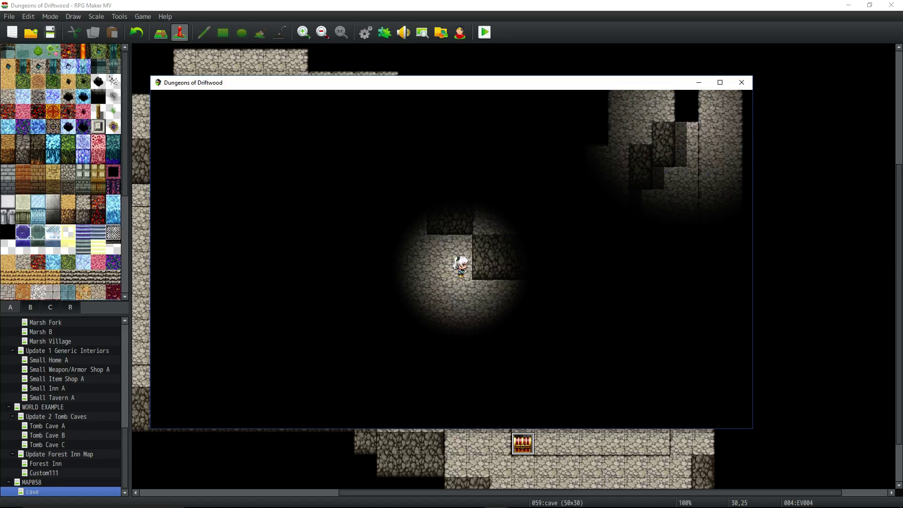
key("Escape")
key("Return")
key("Return")
key("Return")
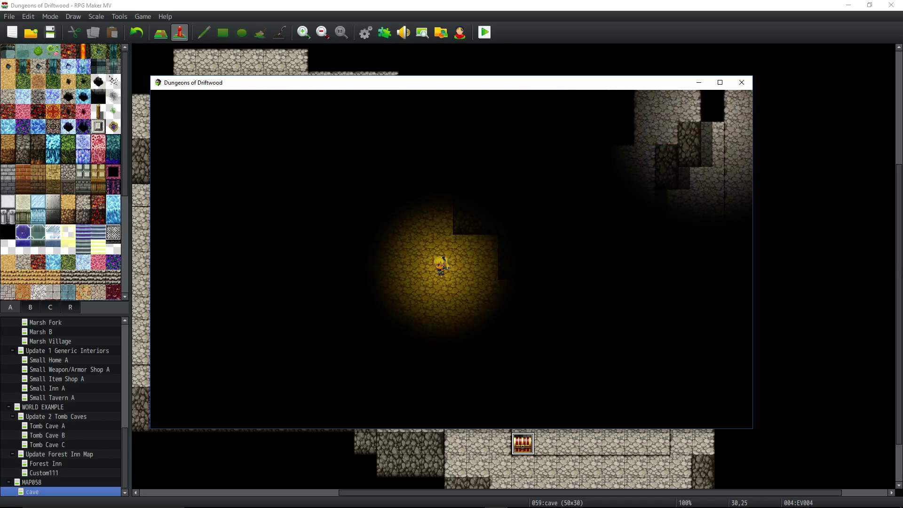
key("Left")
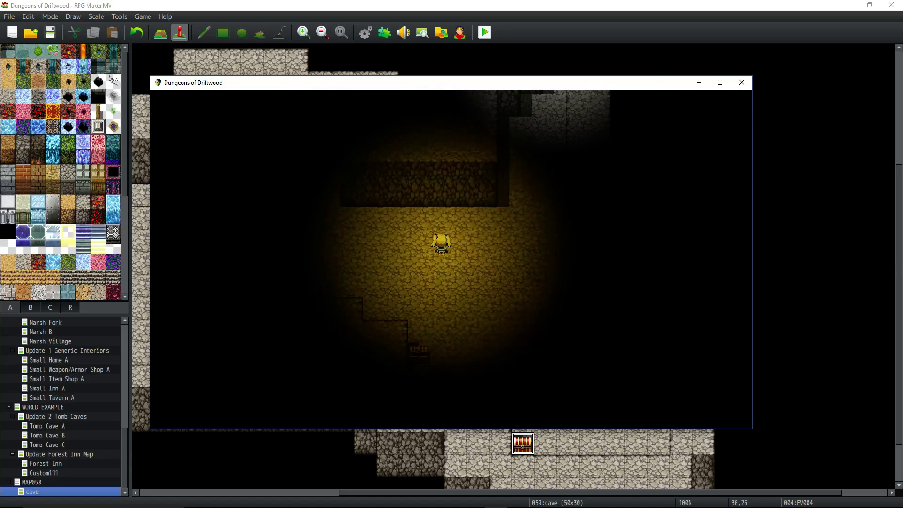
key("Up")
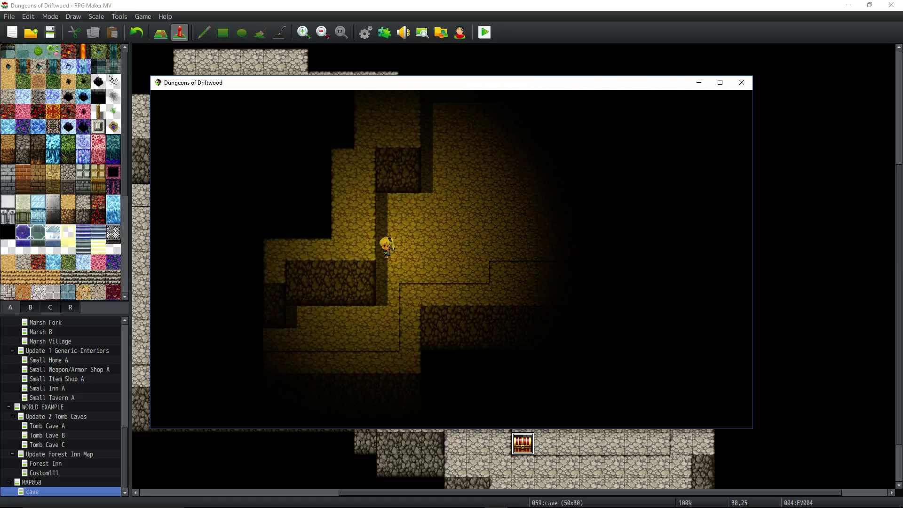
key("Right")
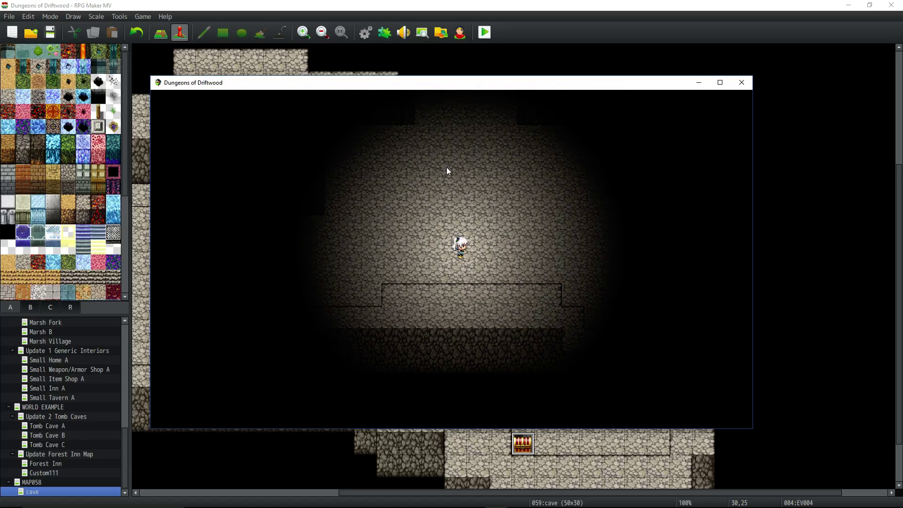
End the playtest and review the 0018 Torch item's name and description in the Database Items list
left_click(741, 82)
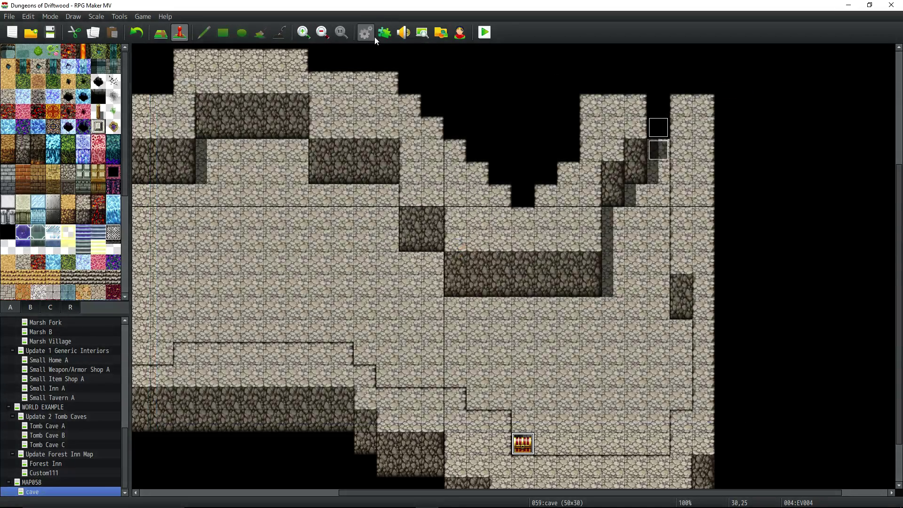
left_click(367, 32)
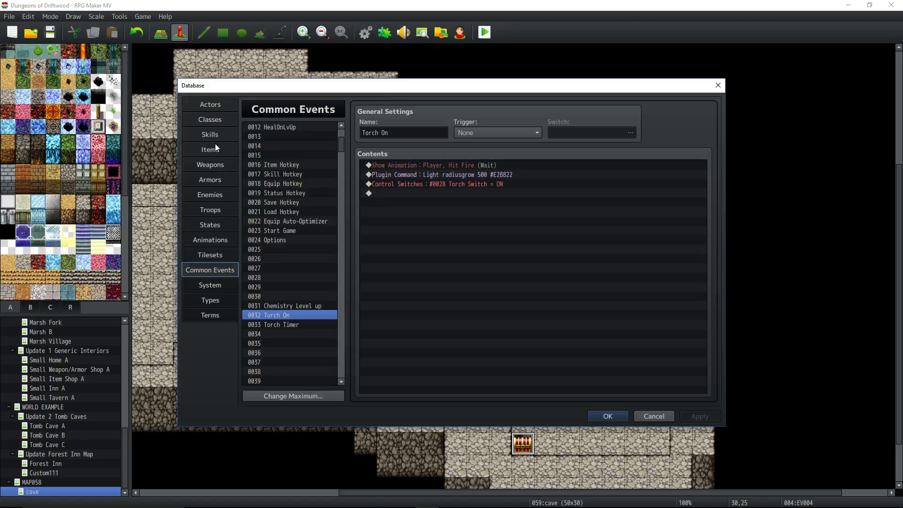
left_click(214, 144)
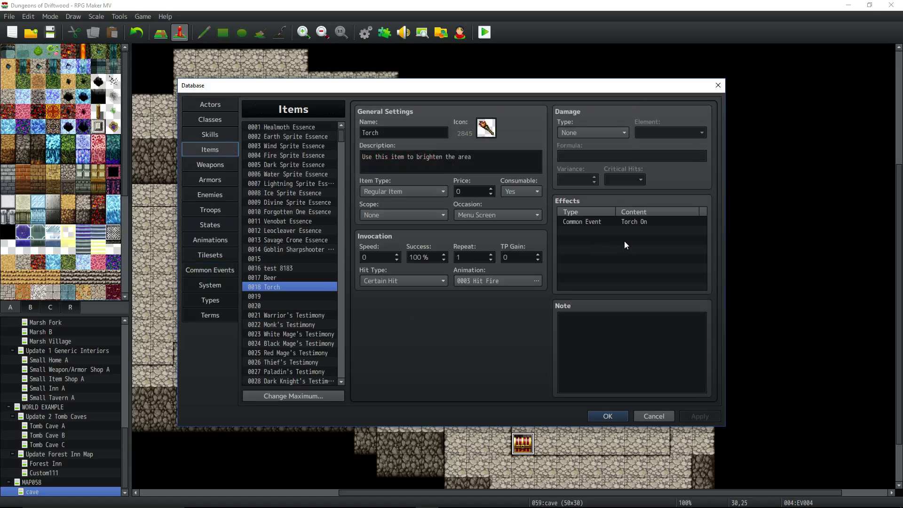
double_click(395, 133)
key("Tab")
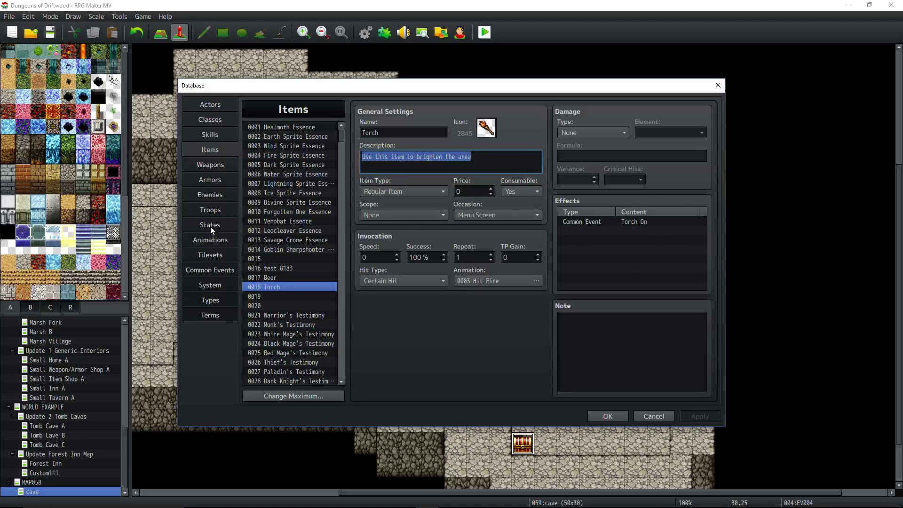
Open Torch On's Light radiusgrow plugin command for editing from the Common Events list
left_click(215, 265)
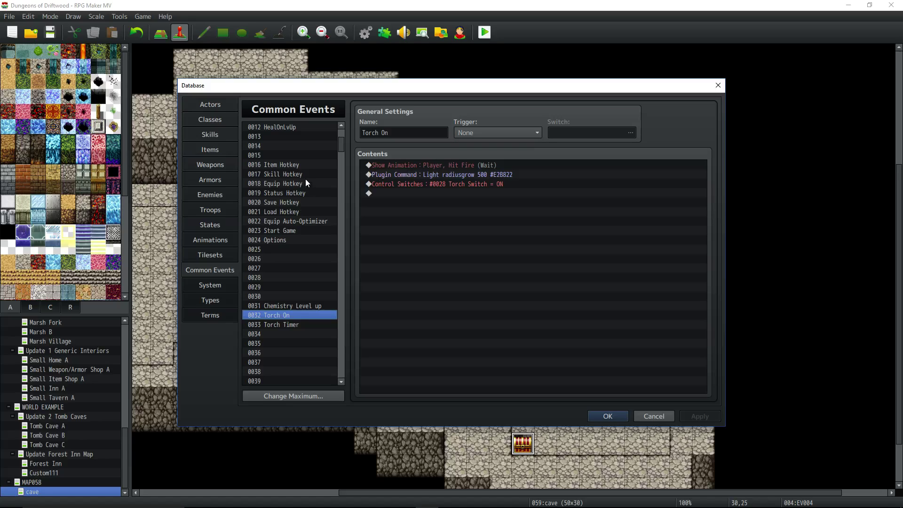
left_click(388, 165)
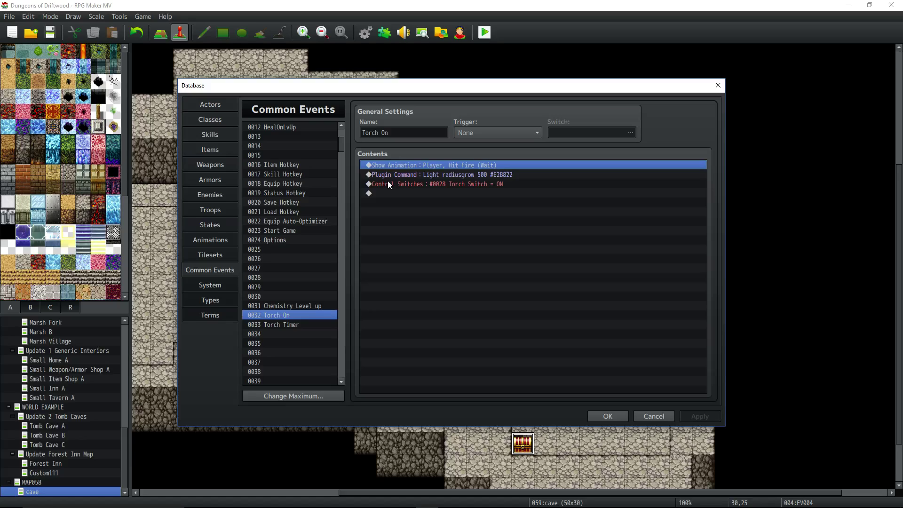
left_click(420, 174)
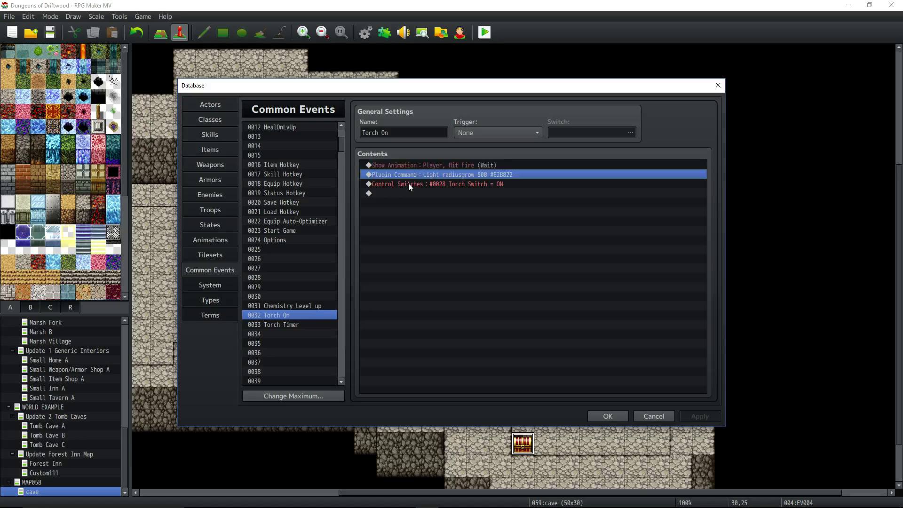
right_click(434, 176)
left_click(442, 181)
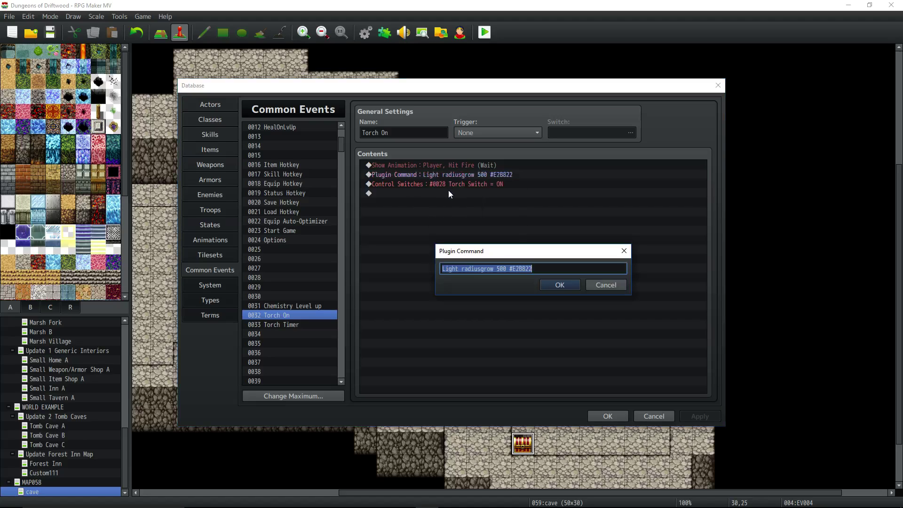
Confirm the command keeps radius 500 and colour #E2B822, then view 0033 Torch Timer
left_click(463, 268)
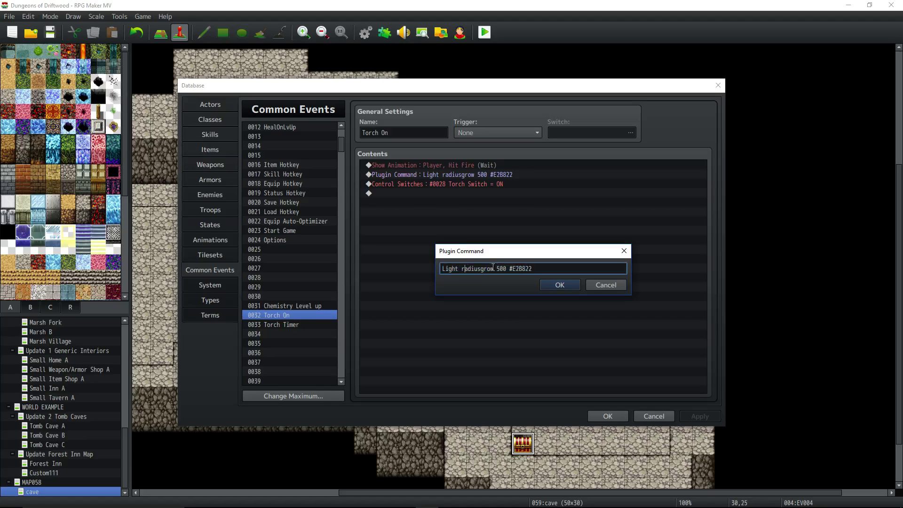
left_click_drag(496, 268, 506, 268)
left_click(510, 268)
left_click_drag(509, 269, 539, 267)
left_click_drag(538, 269, 438, 272)
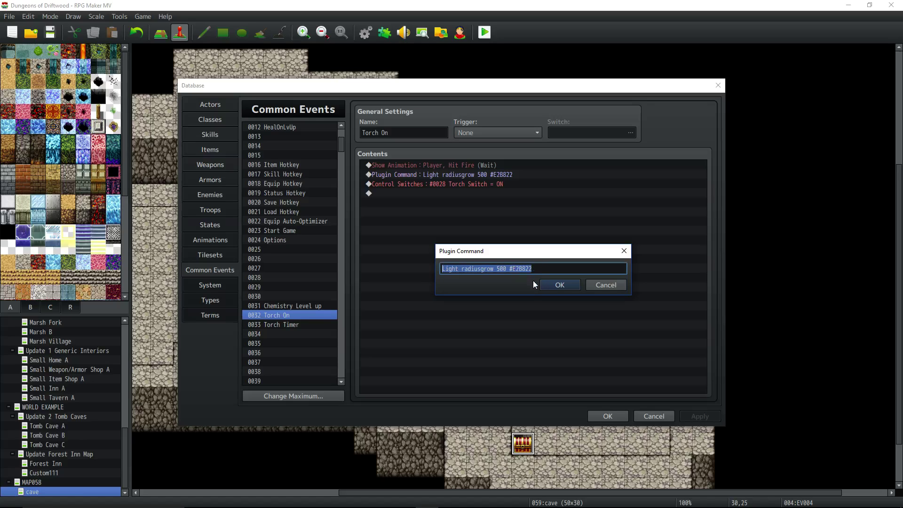
left_click(547, 285)
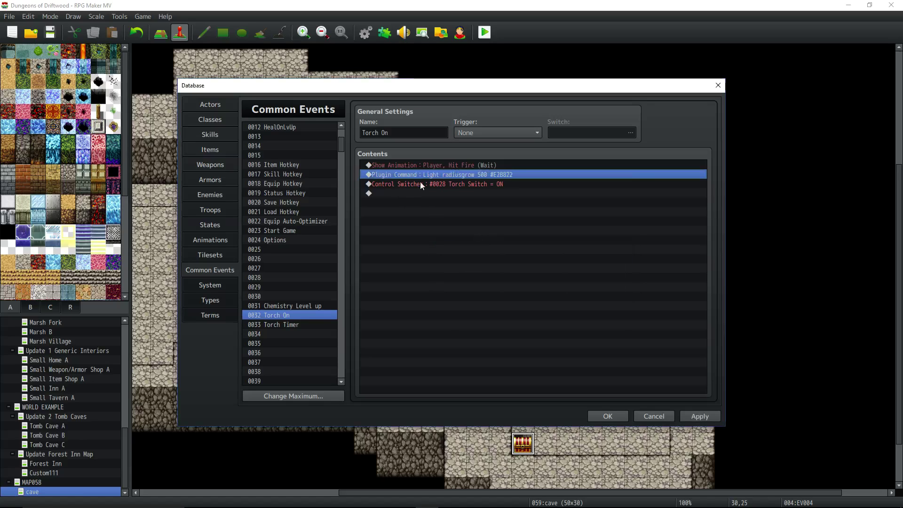
left_click(420, 183)
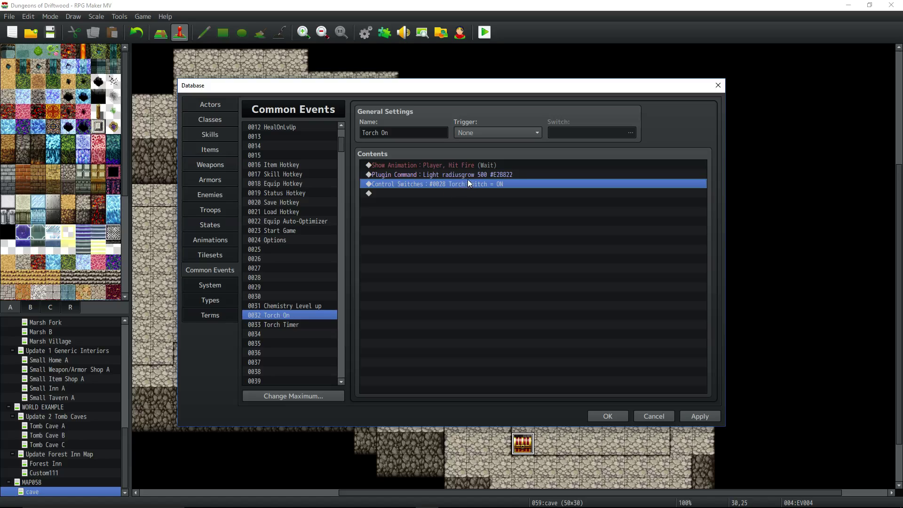
left_click(319, 325)
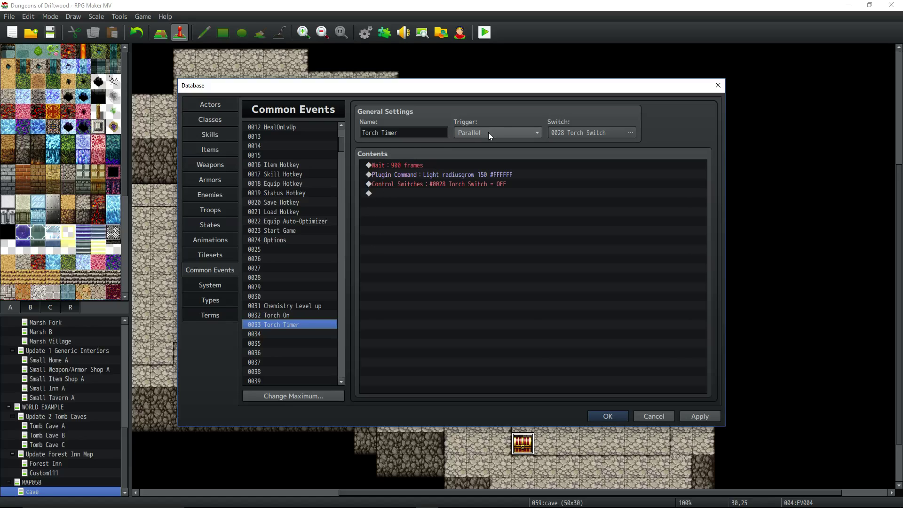
Change the Torch Timer wait duration to 999 frames
mouse_move(488, 134)
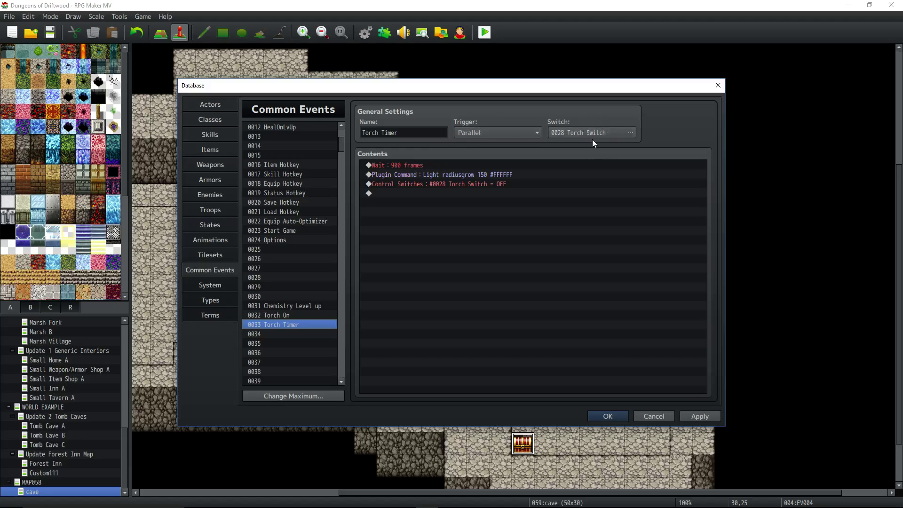
left_click(302, 314)
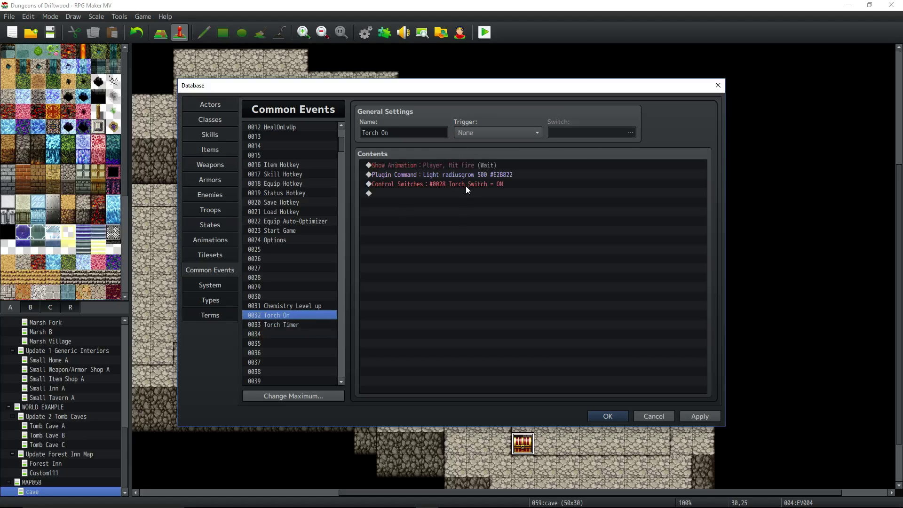
left_click(302, 325)
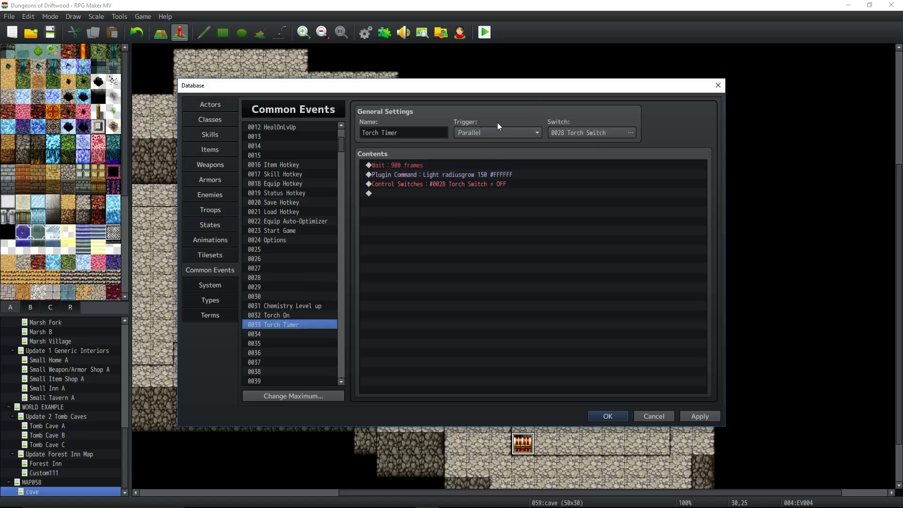
left_click(424, 166)
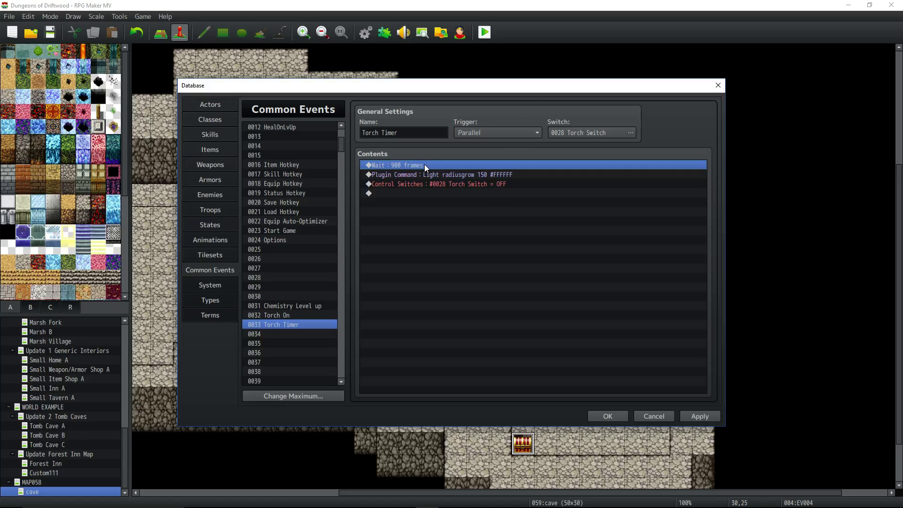
right_click(424, 165)
left_click(447, 181)
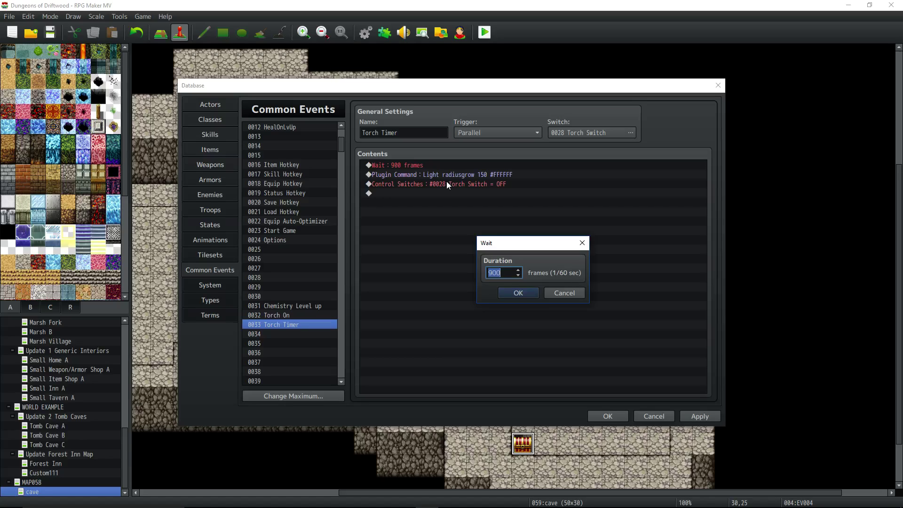
type("144")
left_click_drag(503, 273, 467, 277)
type("999")
left_click(517, 292)
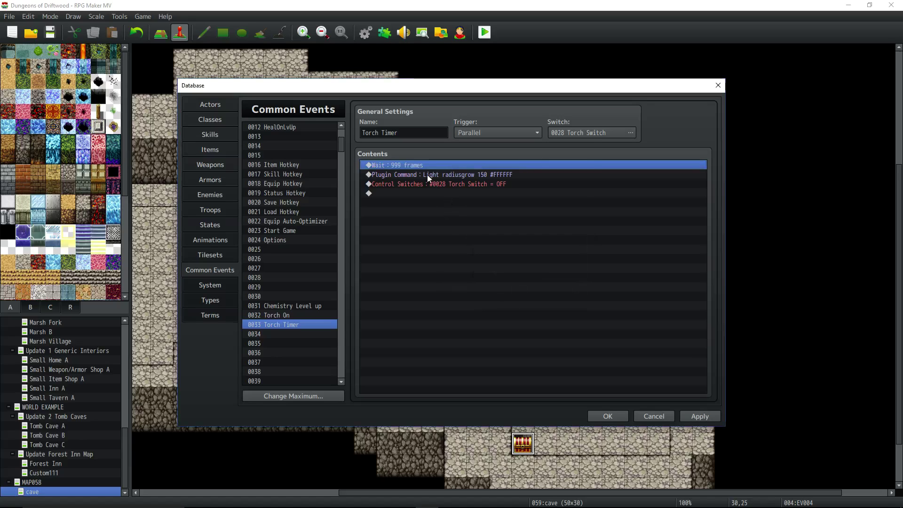
Duplicate the wait line, give the copy a 441-frame duration, then delete the extra line
key("ctrl+c")
key("ctrl+v")
right_click(427, 175)
left_click(435, 191)
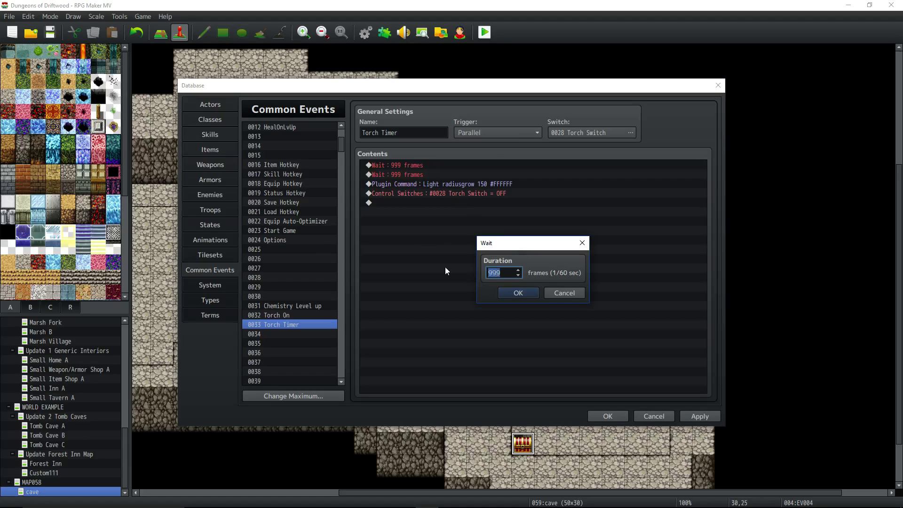
type("440")
type("1")
left_click(503, 292)
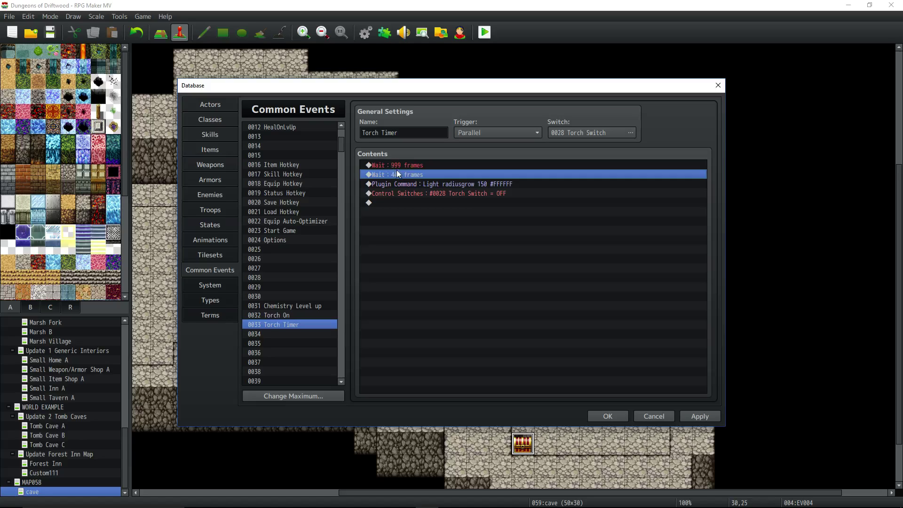
key("Delete")
key("ctrl+z")
key("Delete")
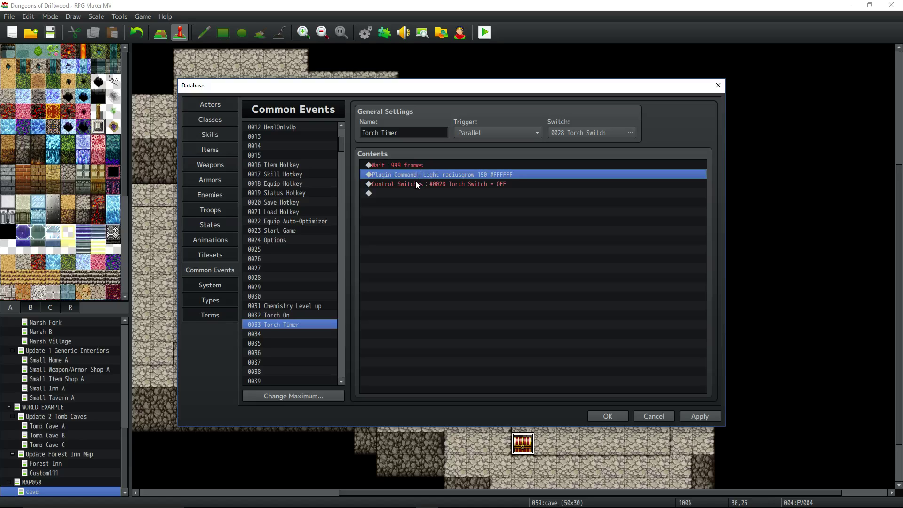
Open Torch Timer's light-shrink plugin command for editing
left_click(404, 164)
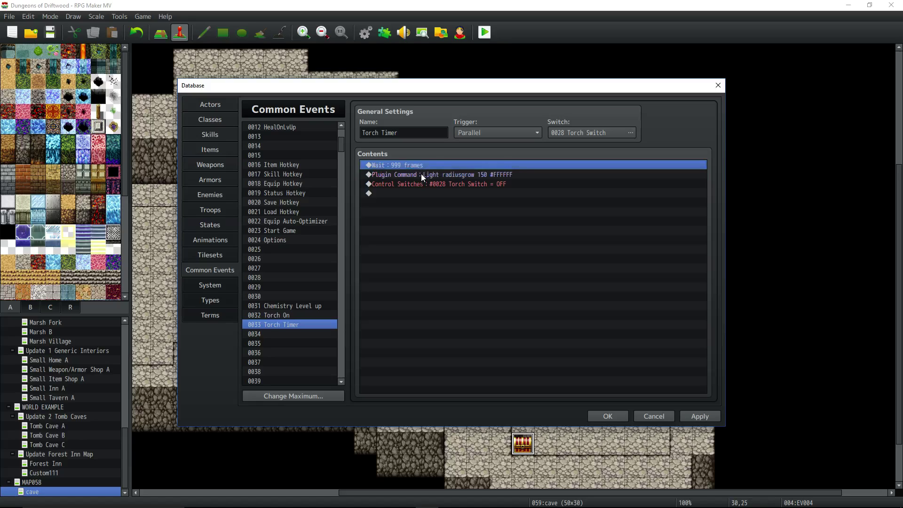
left_click(421, 174)
left_click(414, 164)
left_click(423, 174)
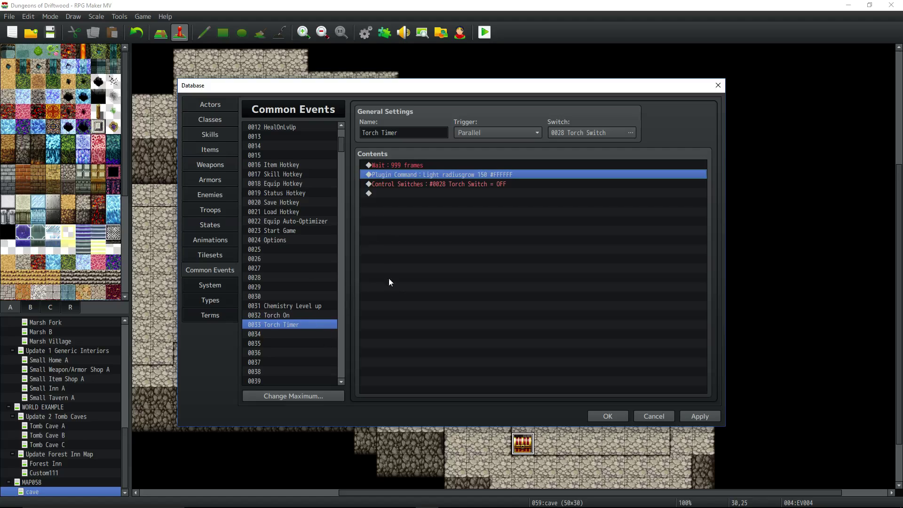
right_click(407, 173)
left_click(419, 195)
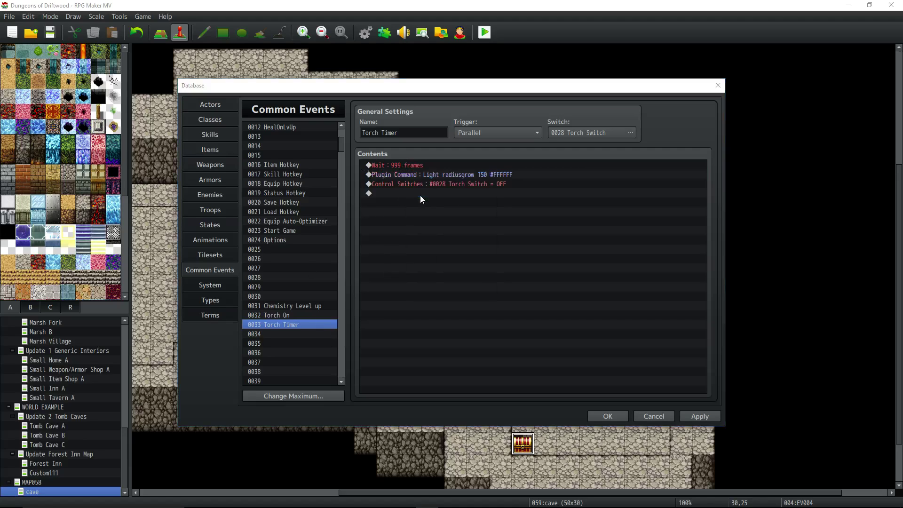
Check the command reads radius 150 and colour #FFFFFF, and keep it unchanged
left_click(448, 268)
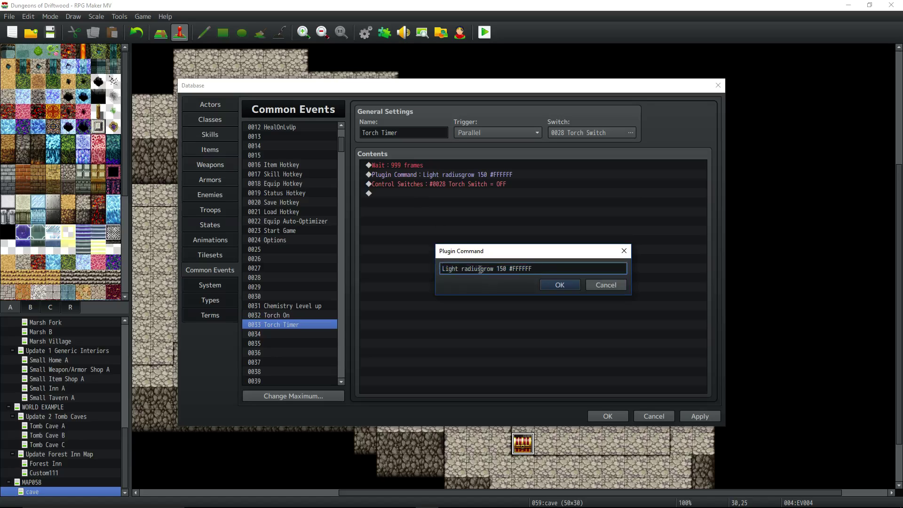
left_click_drag(496, 269, 506, 269)
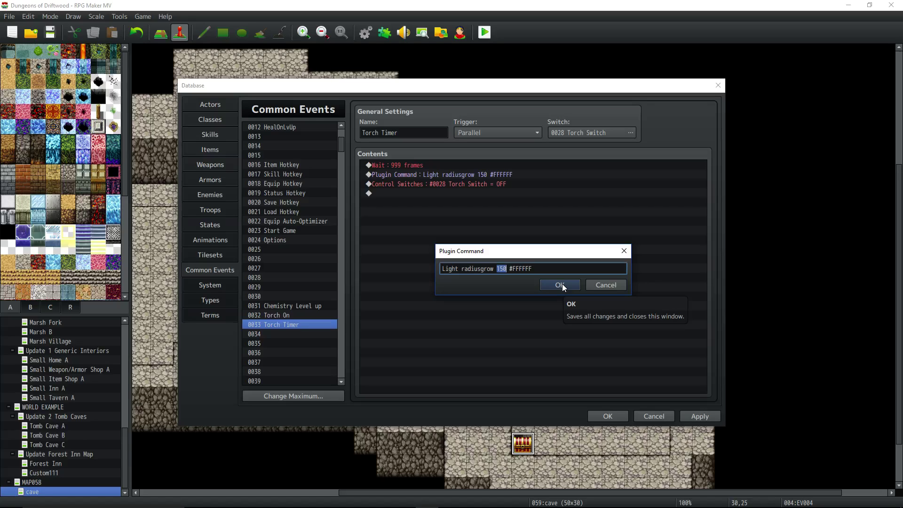
left_click_drag(532, 269, 508, 268)
left_click(498, 269)
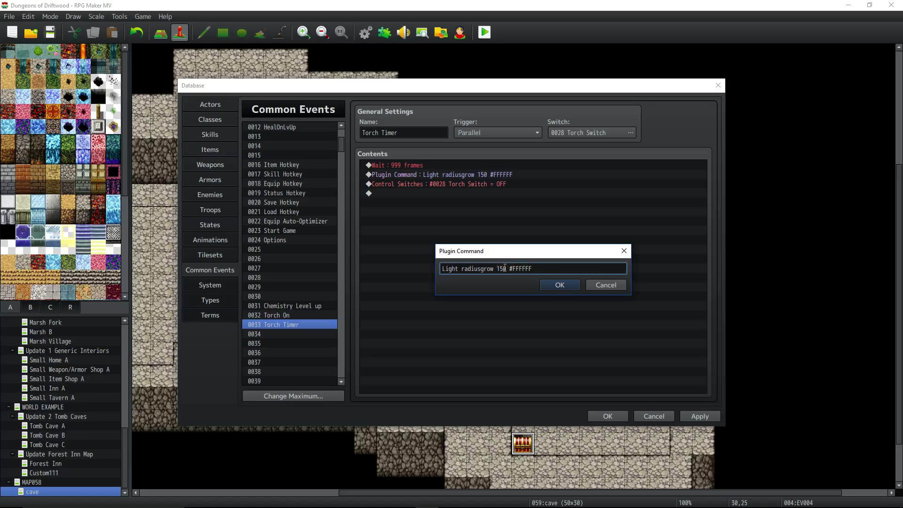
left_click_drag(506, 268, 496, 269)
left_click(482, 270)
left_click_drag(516, 268, 544, 270)
left_click(554, 285)
Review the Torch On and Torch Timer command lines, then close the Database with OK
left_click(445, 186)
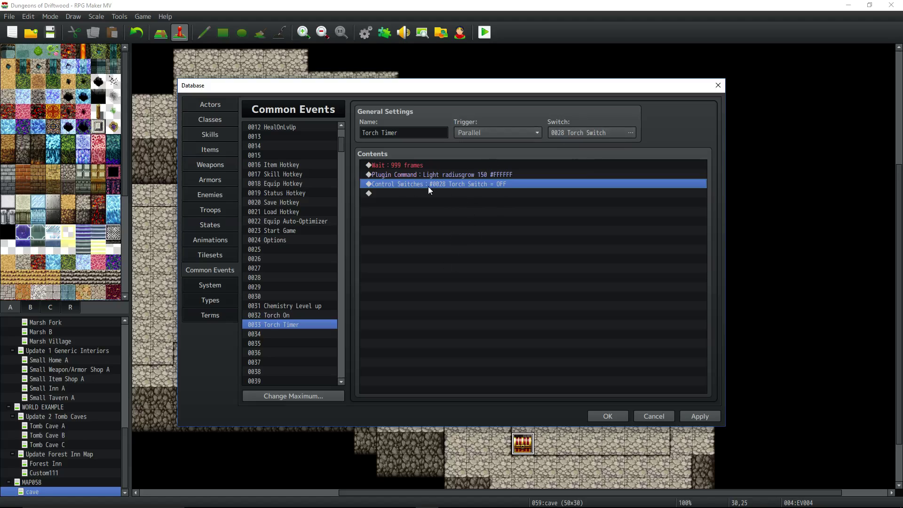
left_click(311, 315)
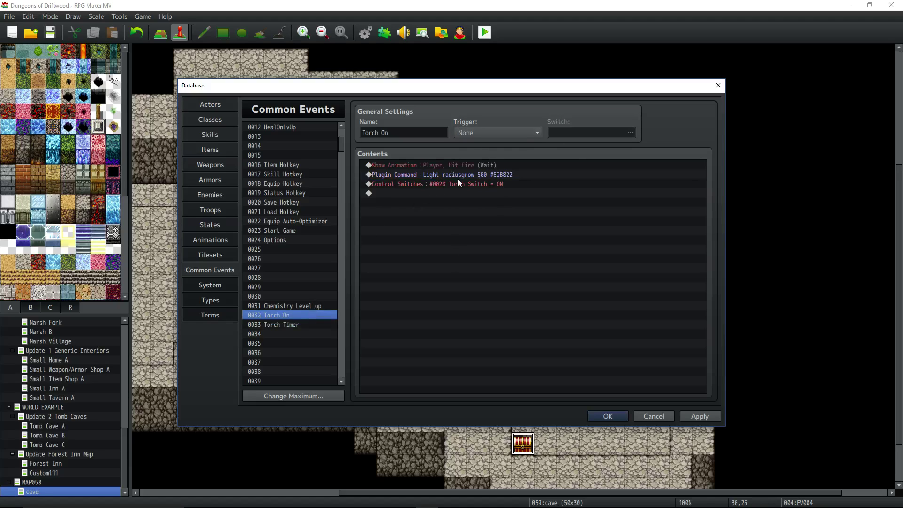
left_click(303, 324)
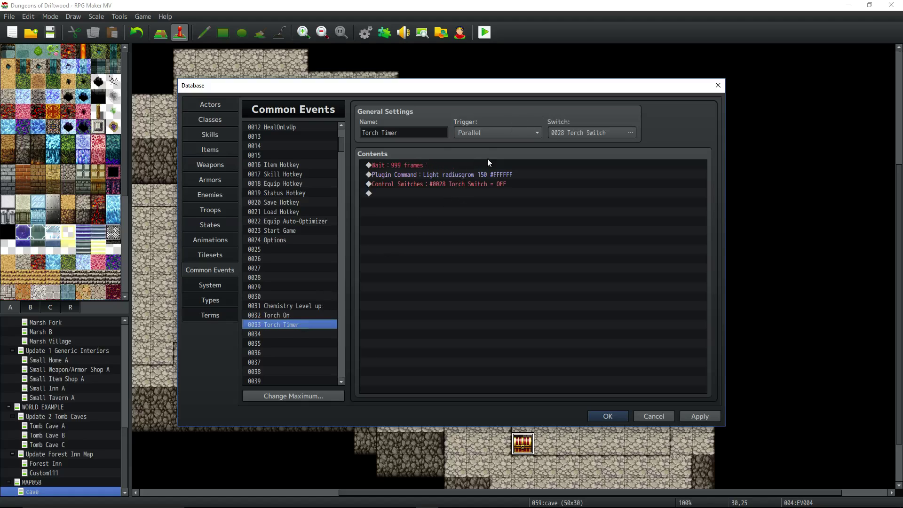
left_click(421, 167)
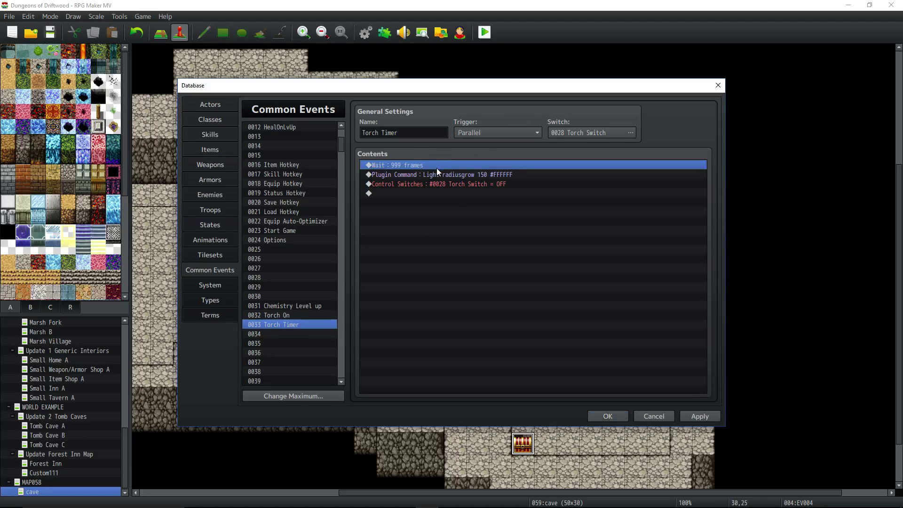
left_click(436, 174)
left_click(437, 181)
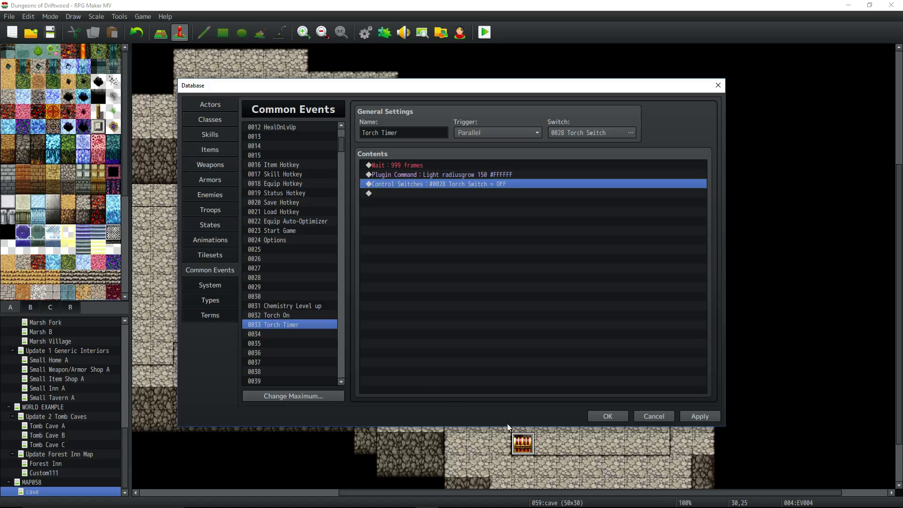
left_click(598, 415)
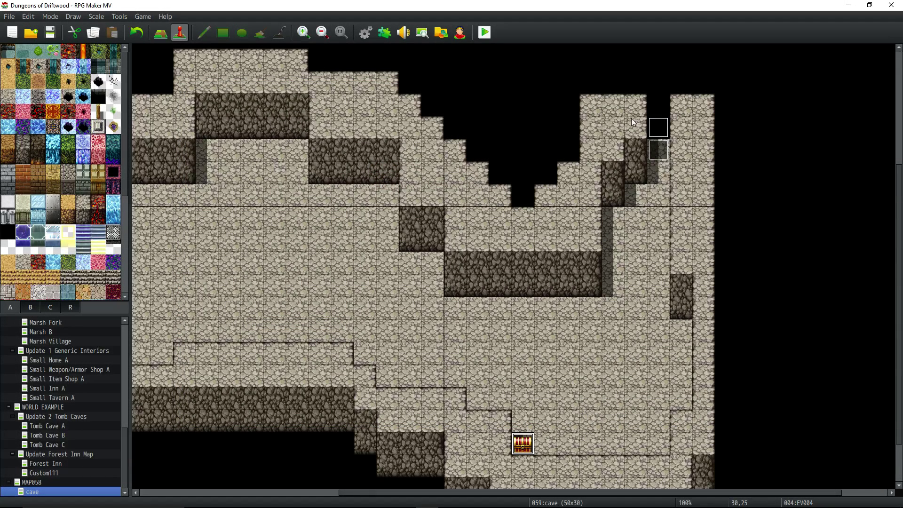
Inspect event EV005's Light 250 #FFFFFF note and close its editor
left_click(659, 126)
right_click(659, 129)
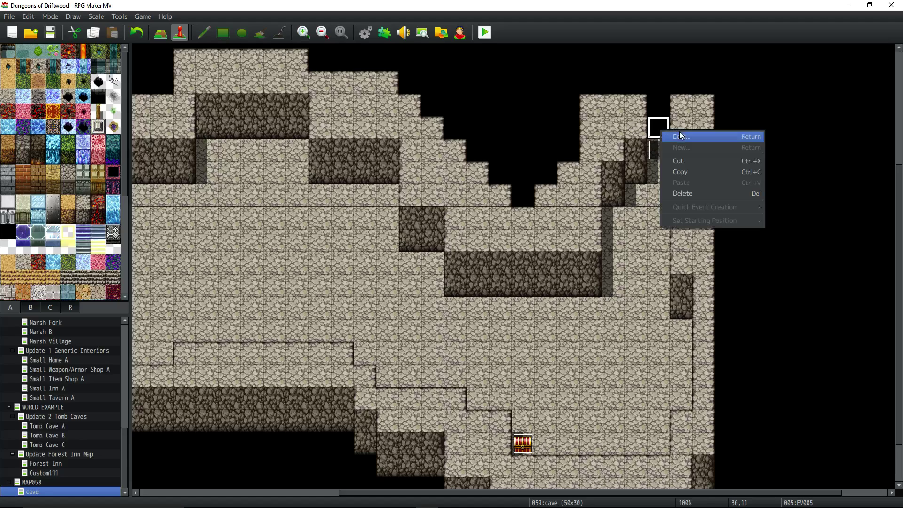
left_click(665, 136)
key("Tab")
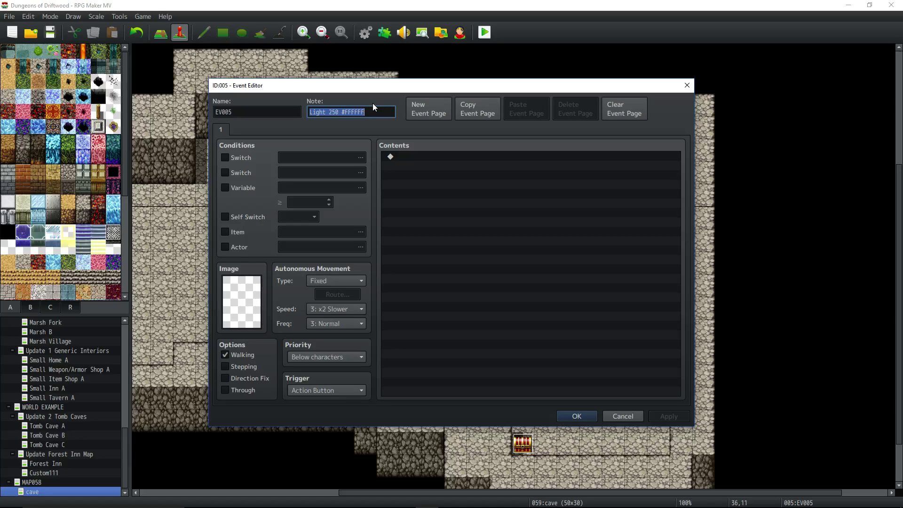
left_click(320, 114)
left_click(573, 416)
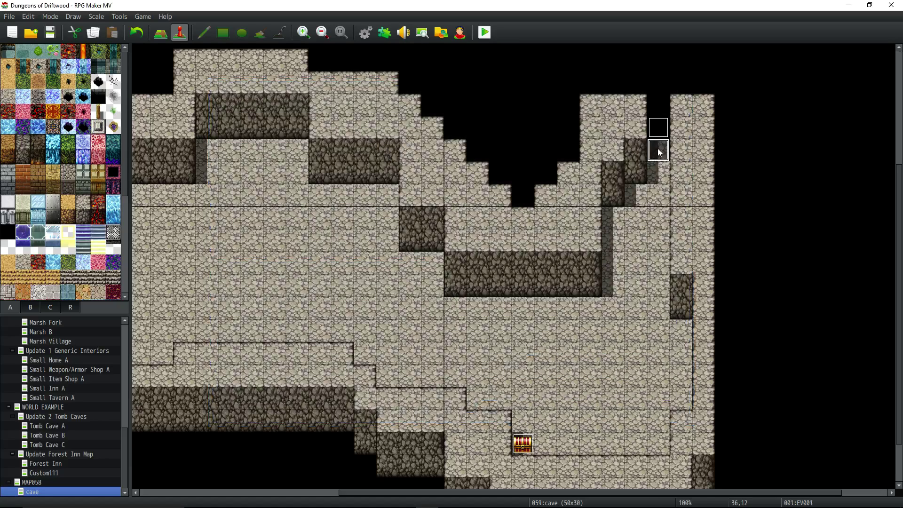
Reopen EV005 and change its note radius from 250 to 200, keeping #FFFFFF
left_click(658, 134)
right_click(656, 126)
left_click(677, 136)
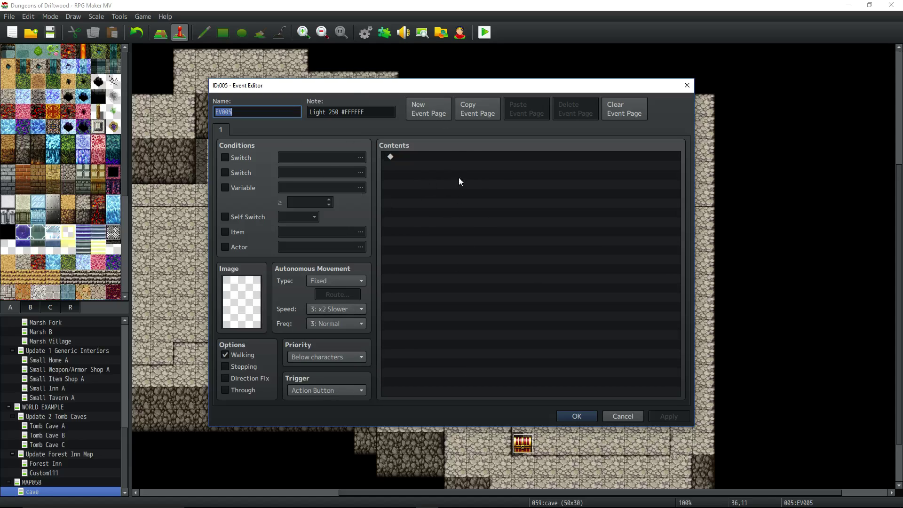
triple_click(316, 112)
left_click_drag(328, 112, 338, 111)
type("200")
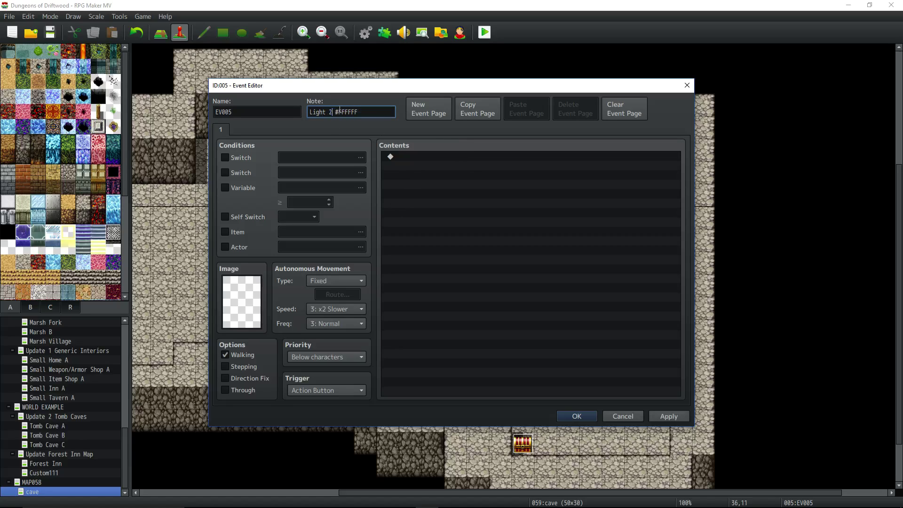
left_click_drag(377, 111, 341, 112)
left_click(364, 112)
left_click(566, 419)
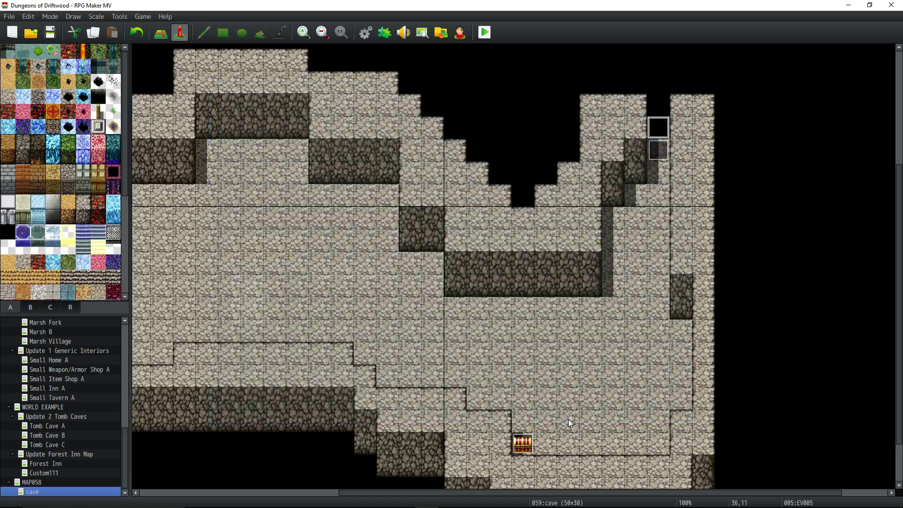
Browse the Plugin Manager list, checking the YEP_CoreEngine and TerraxLighting entries
left_click(384, 32)
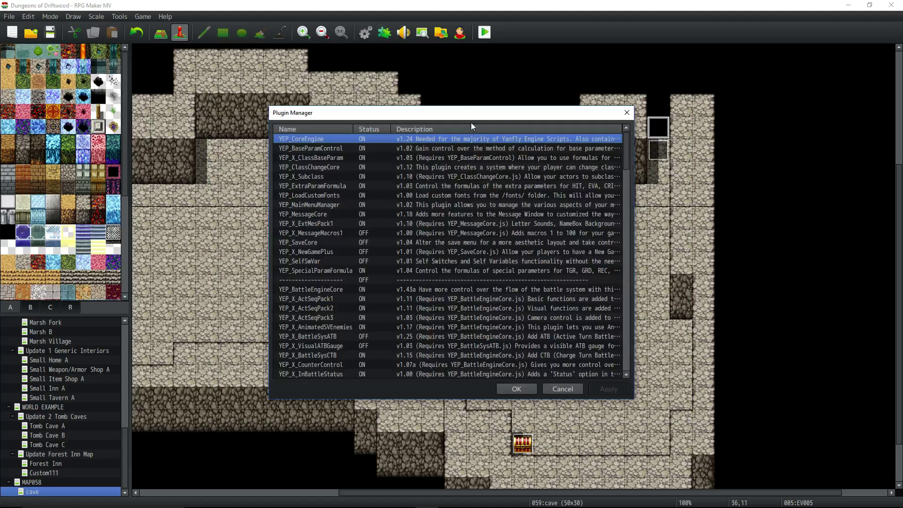
left_click_drag(623, 142, 617, 350)
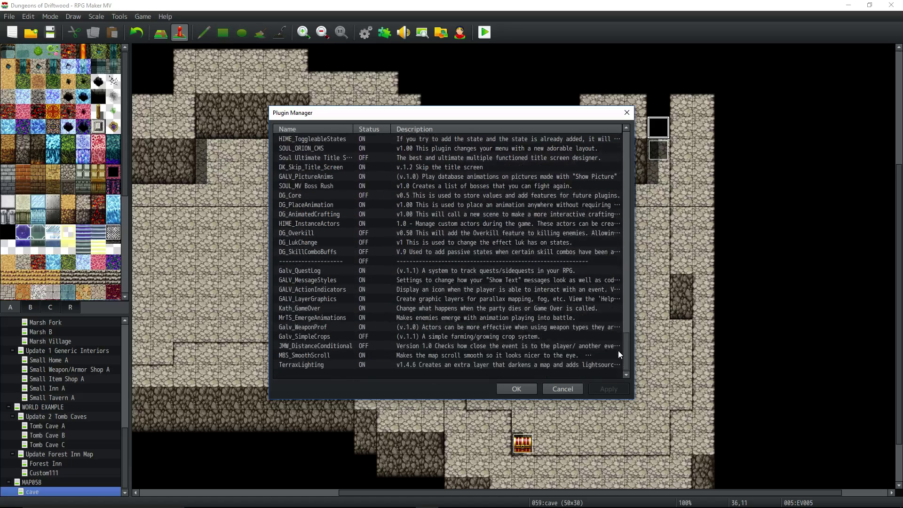
left_click(314, 364)
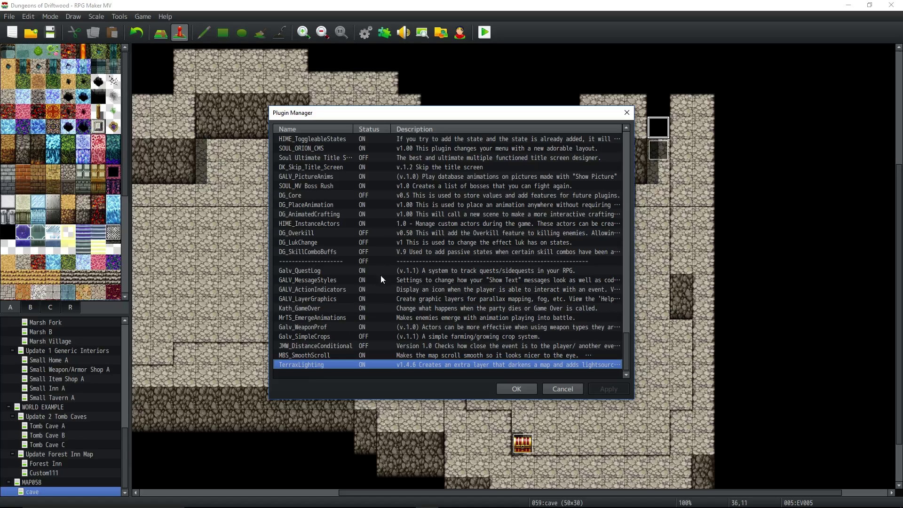
scroll(476, 266, "up", 3)
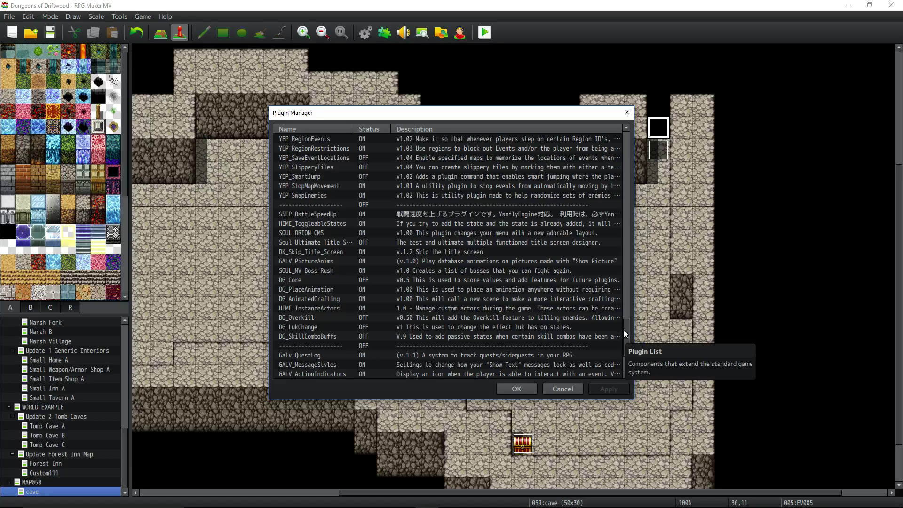
left_click_drag(624, 333, 619, 143)
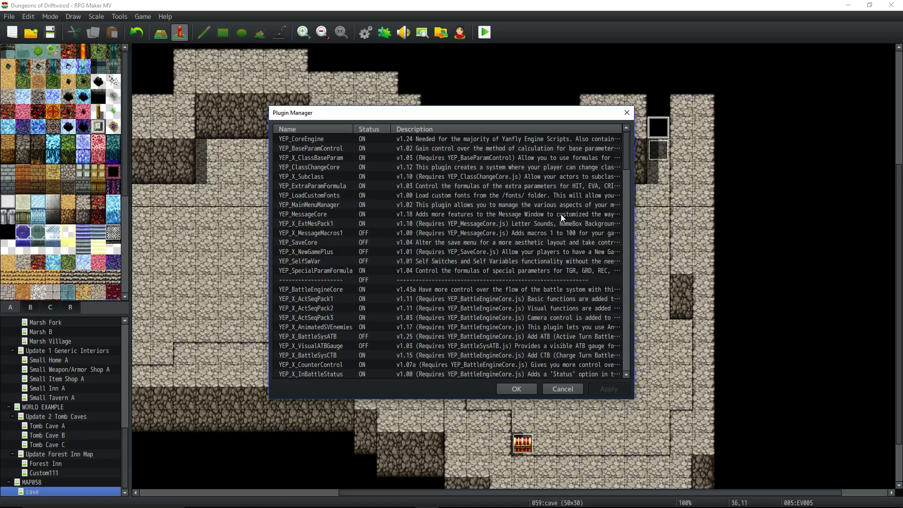
left_click(324, 139)
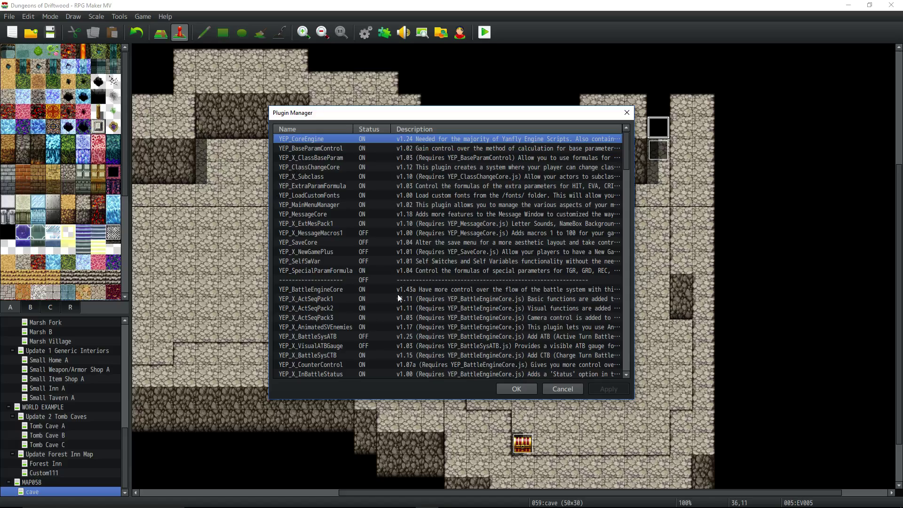
left_click_drag(624, 160, 622, 348)
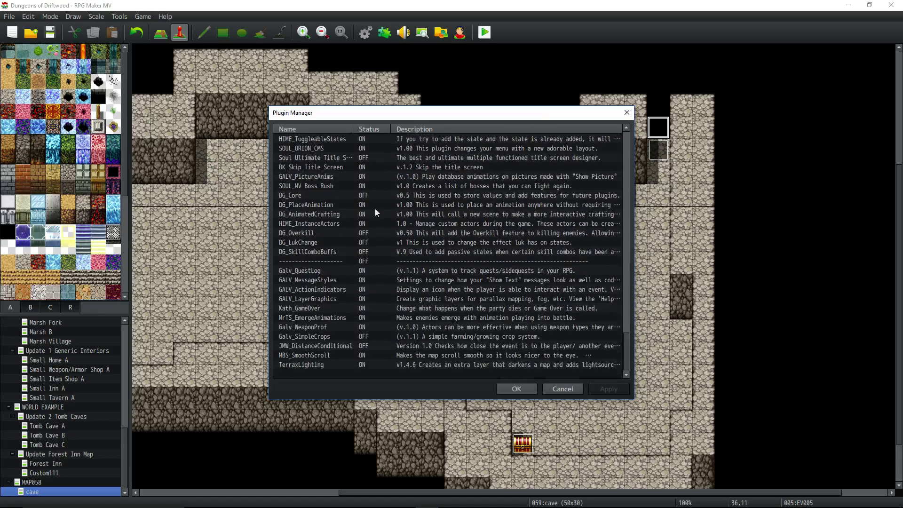
left_click(303, 365)
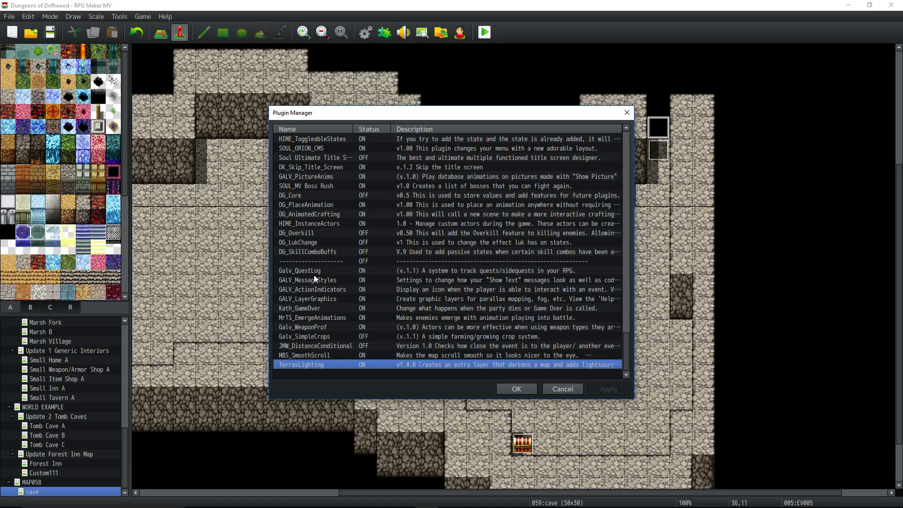
scroll(314, 277, "up", 2)
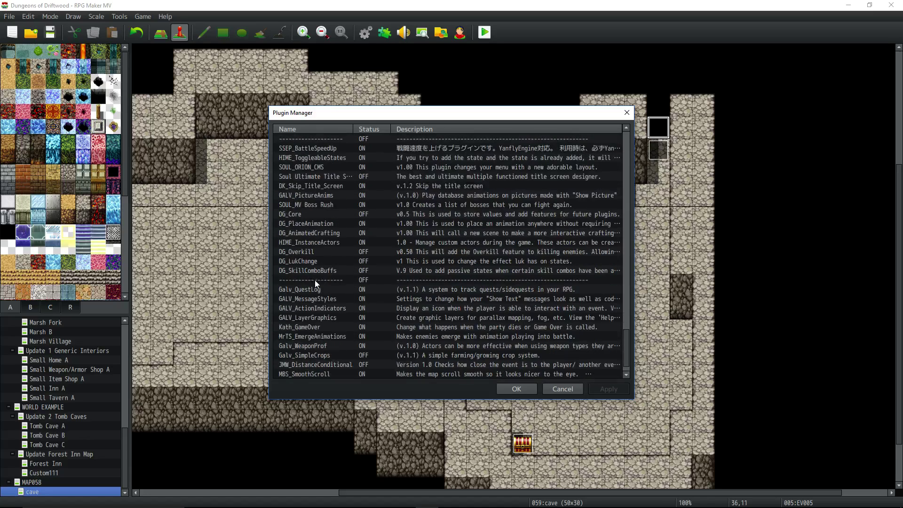
scroll(317, 282, "down", 2)
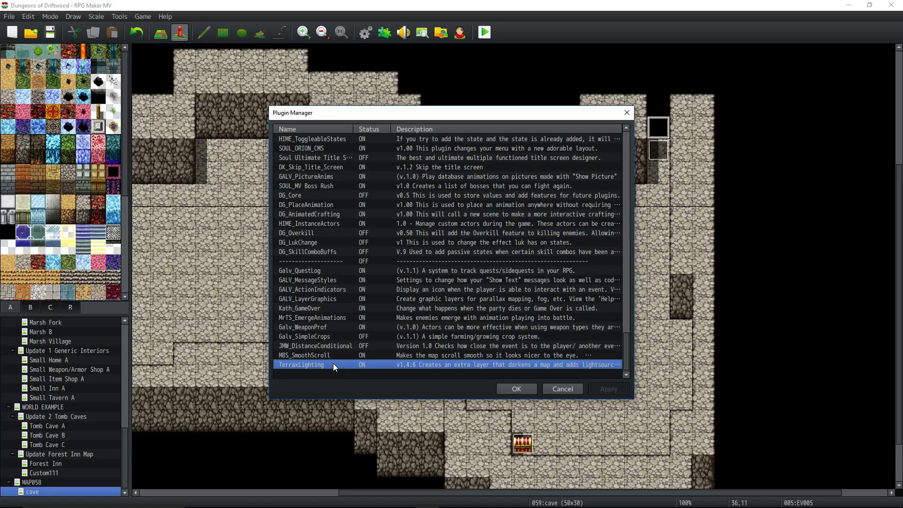
double_click(415, 366)
left_click(403, 272)
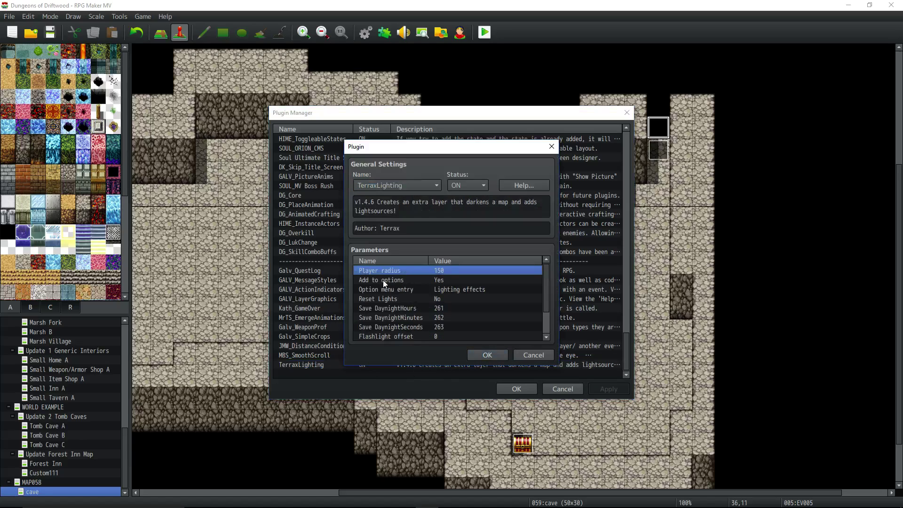
double_click(437, 270)
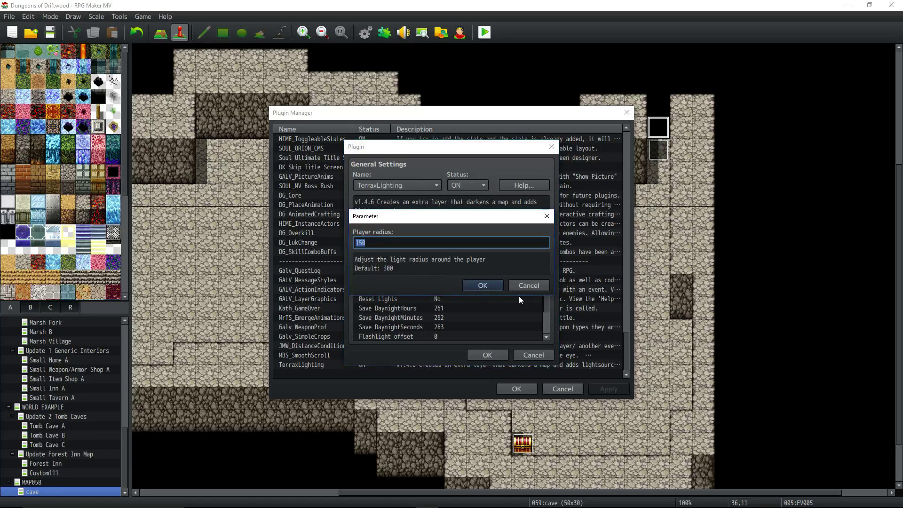
left_click(481, 287)
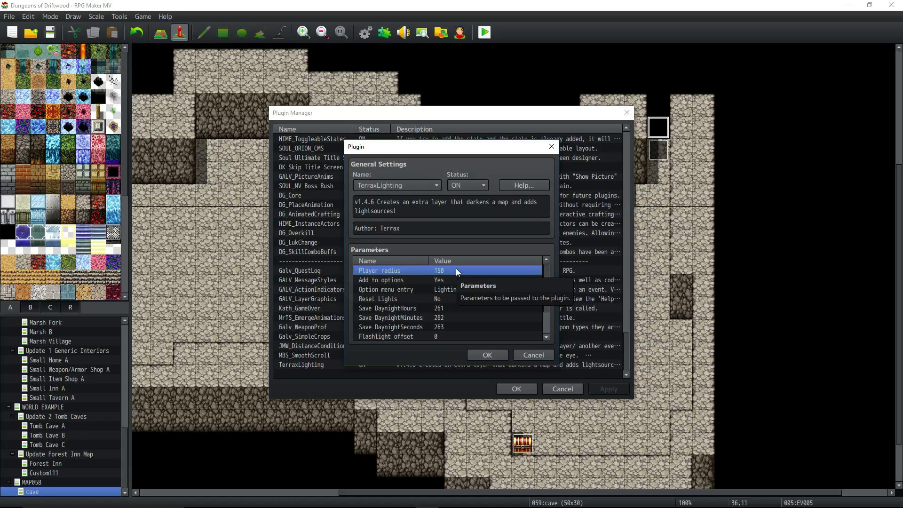
scroll(471, 278, "down", 3)
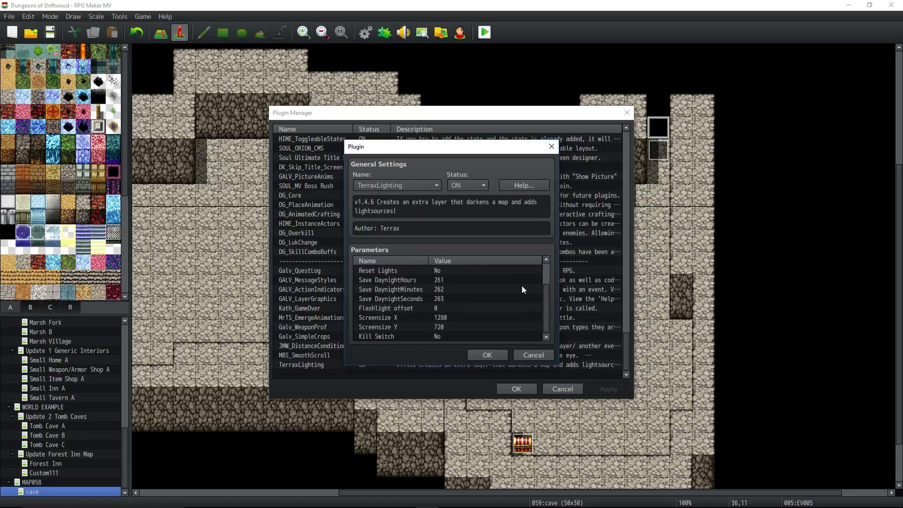
scroll(428, 263, "up", 3)
scroll(433, 300, "down", 3)
left_click(435, 316)
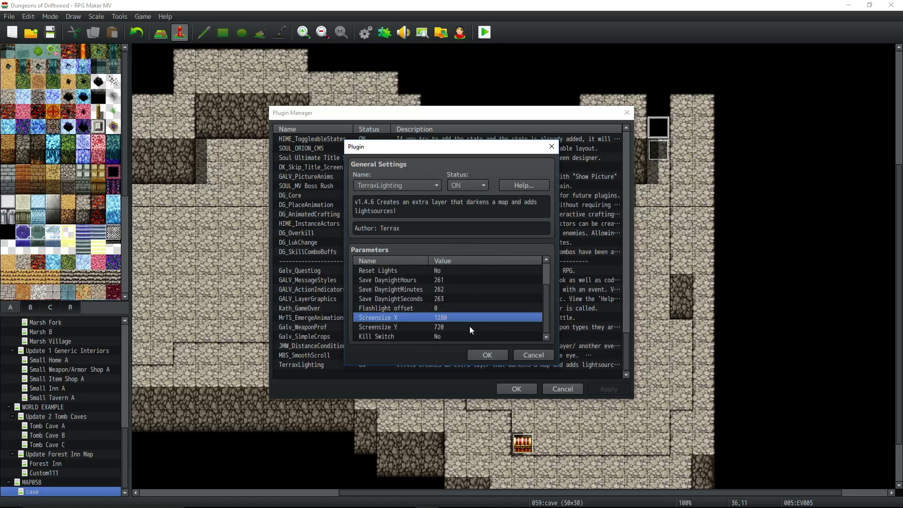
left_click(403, 327)
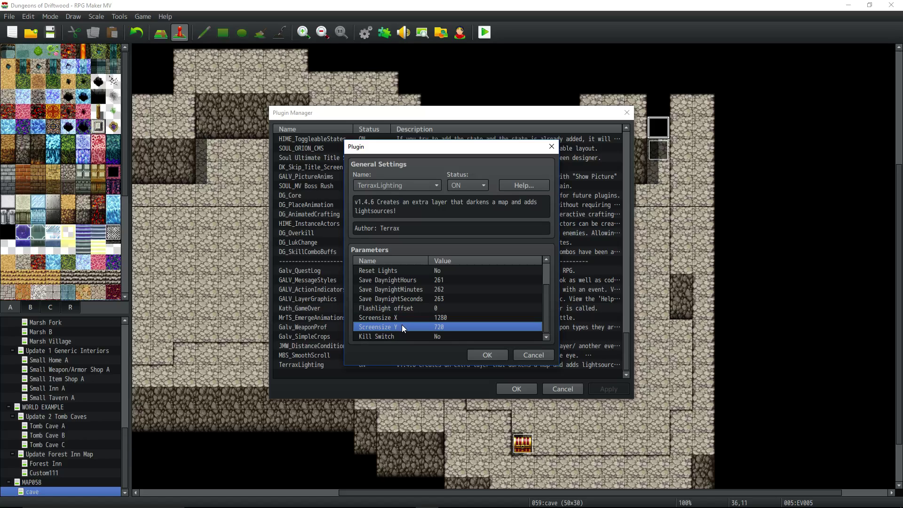
scroll(430, 307, "up", 2)
scroll(437, 289, "down", 2)
scroll(435, 305, "up", 1)
scroll(430, 329, "down", 1)
left_click(432, 332)
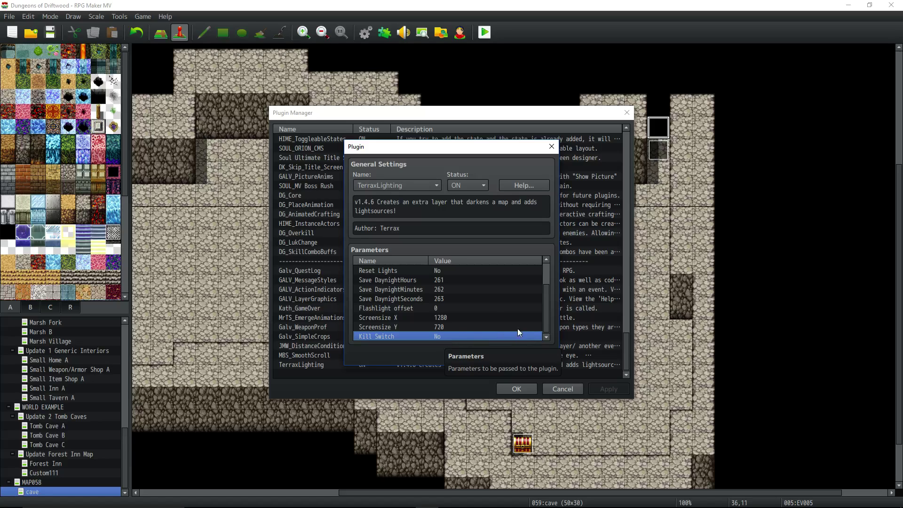
left_click(462, 308)
scroll(458, 312, "up", 3)
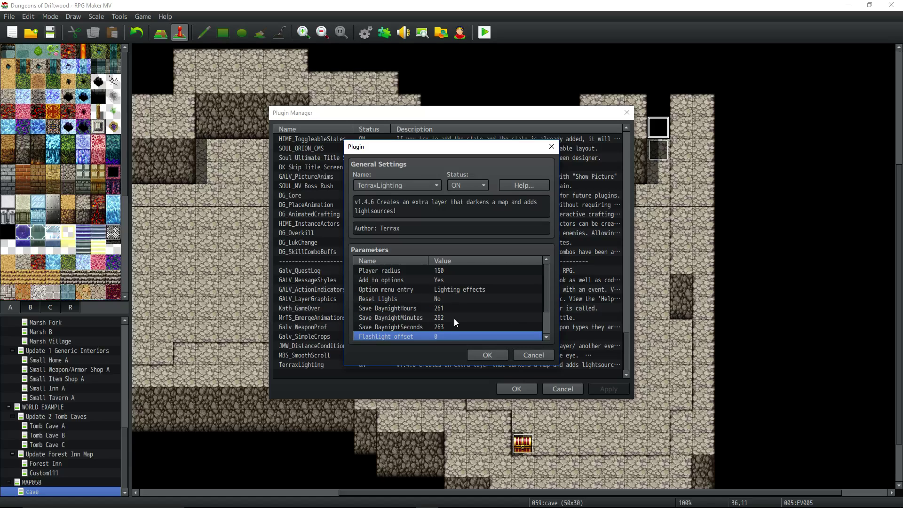
left_click(489, 356)
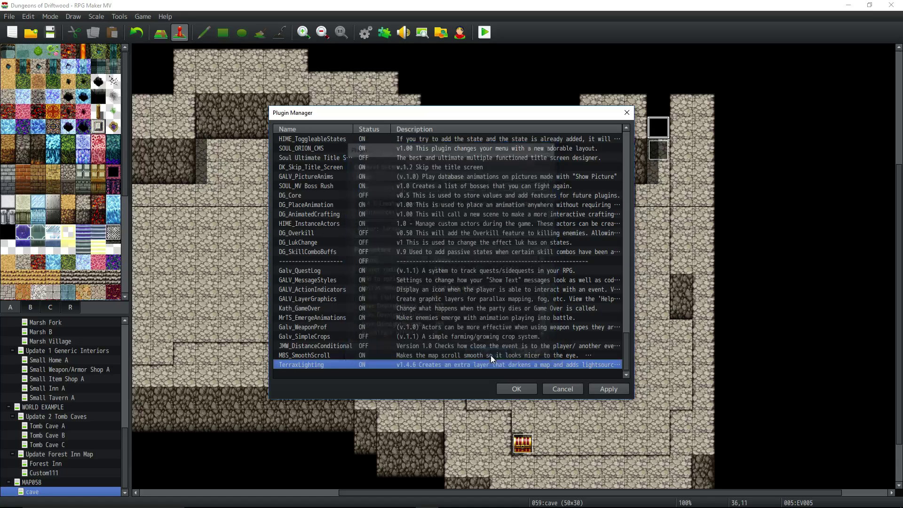
Close the Plugin Manager, start a playtest and collect the Torch from the chest
left_click(519, 390)
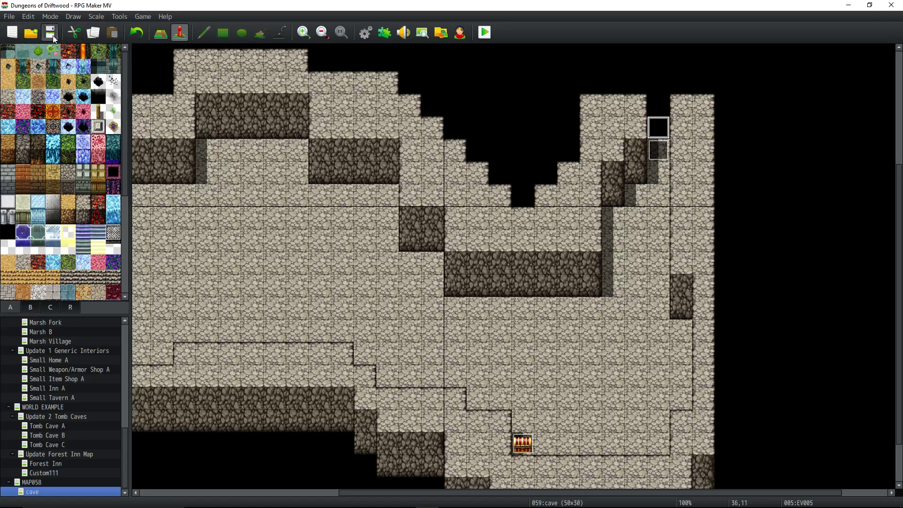
left_click(484, 33)
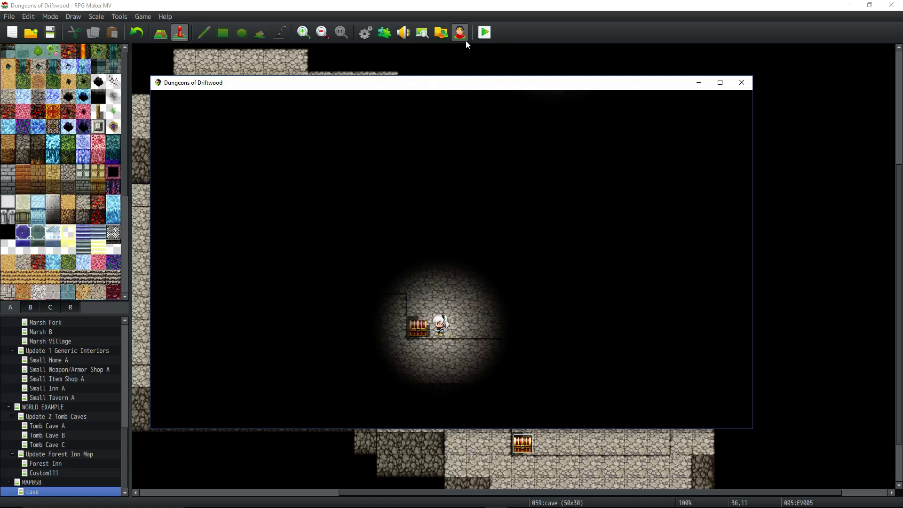
key("Return")
key("Return")
key("Escape")
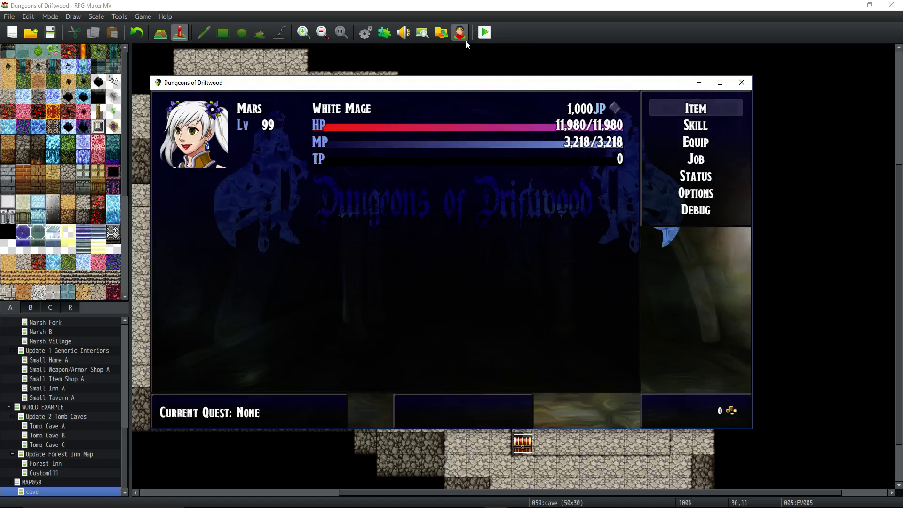
key("Return")
key("Return")
key("Return")
key("Return")
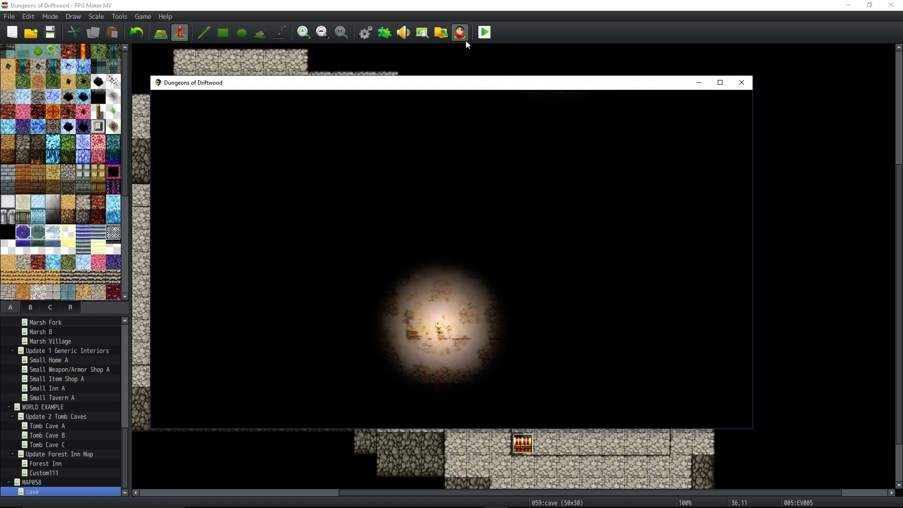
Use the Torch and walk the hero around until the yellow glow shrinks back
key("Up")
key("Up")
key("Up")
key("Left")
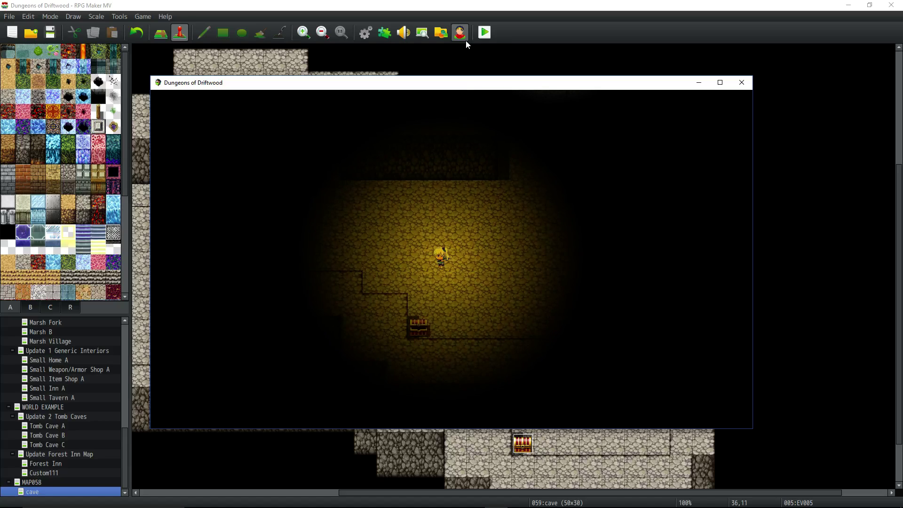
key("Up")
key("Up")
key("Up")
key("Up")
key("Left")
key("Left")
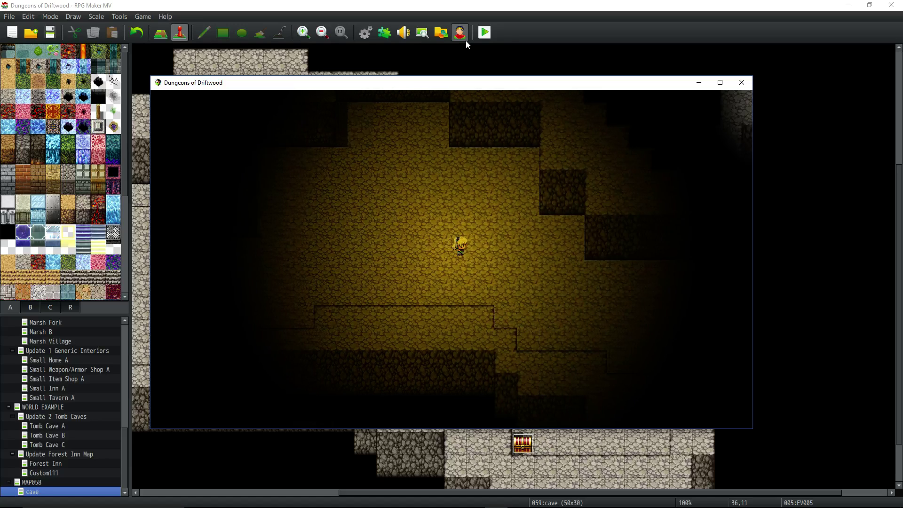
key("Down")
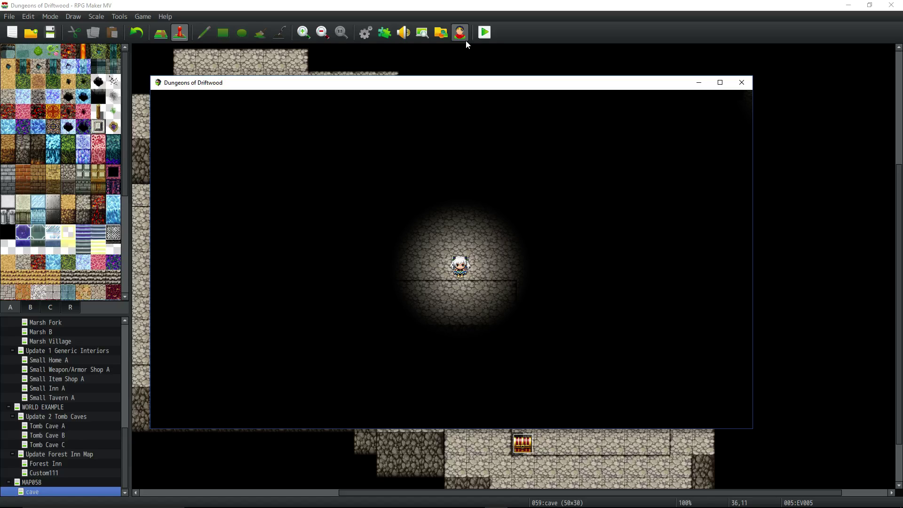
key("Up")
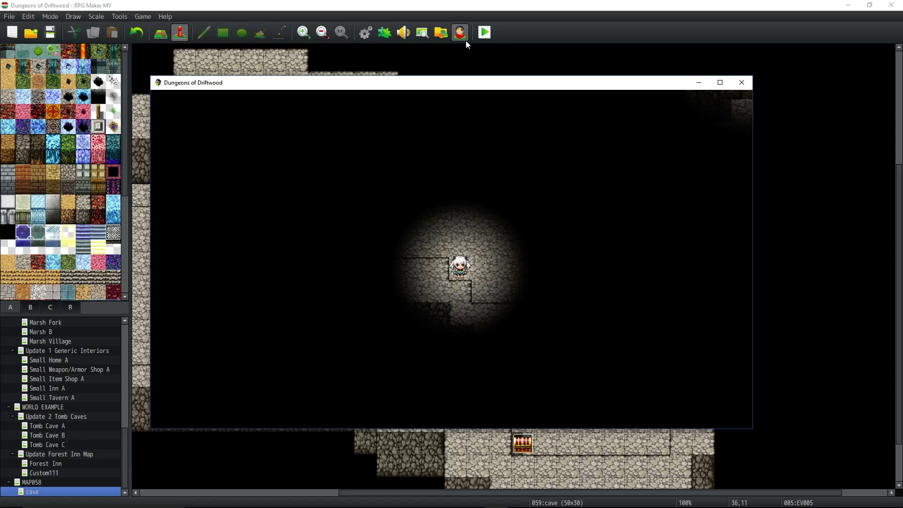